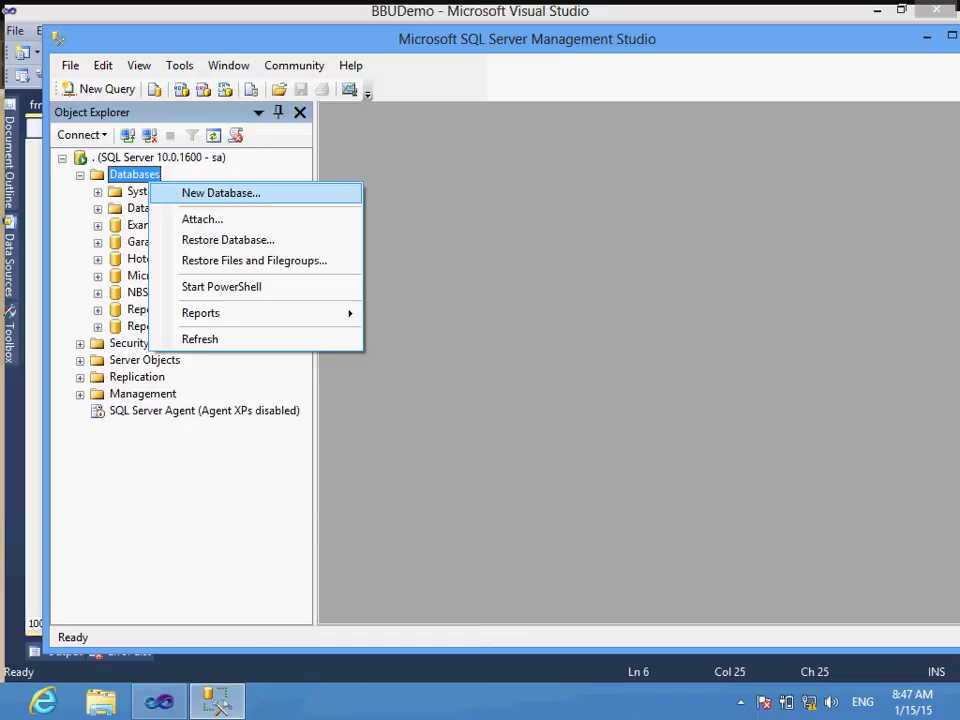
# Step: Create a new database named BBUDB from the New Database dialog
pyautogui.press('Return')
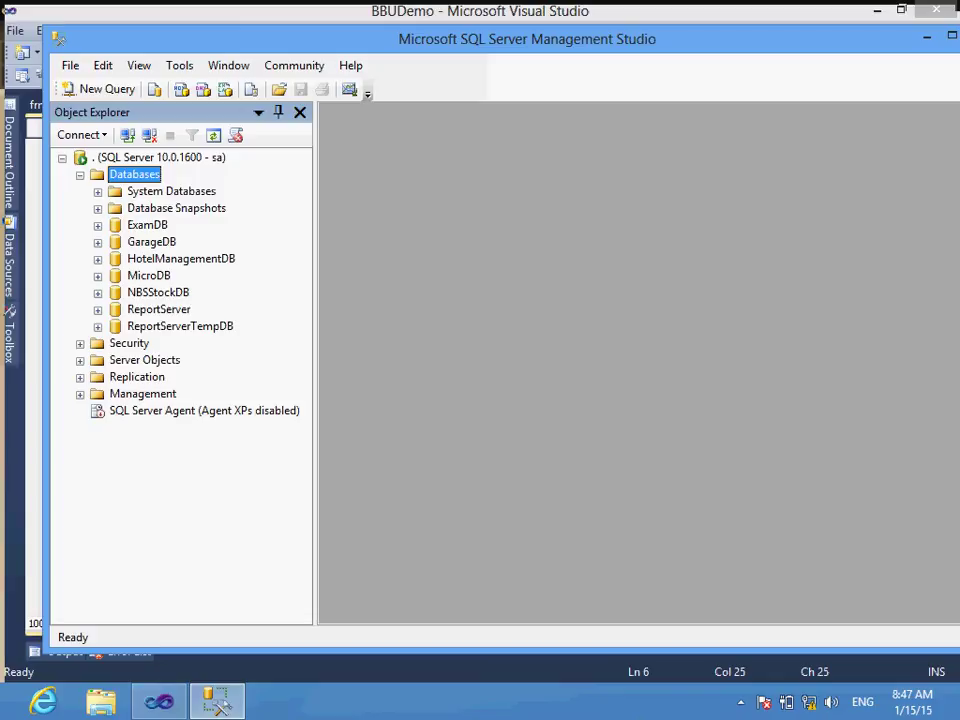
pyautogui.click(741, 702)
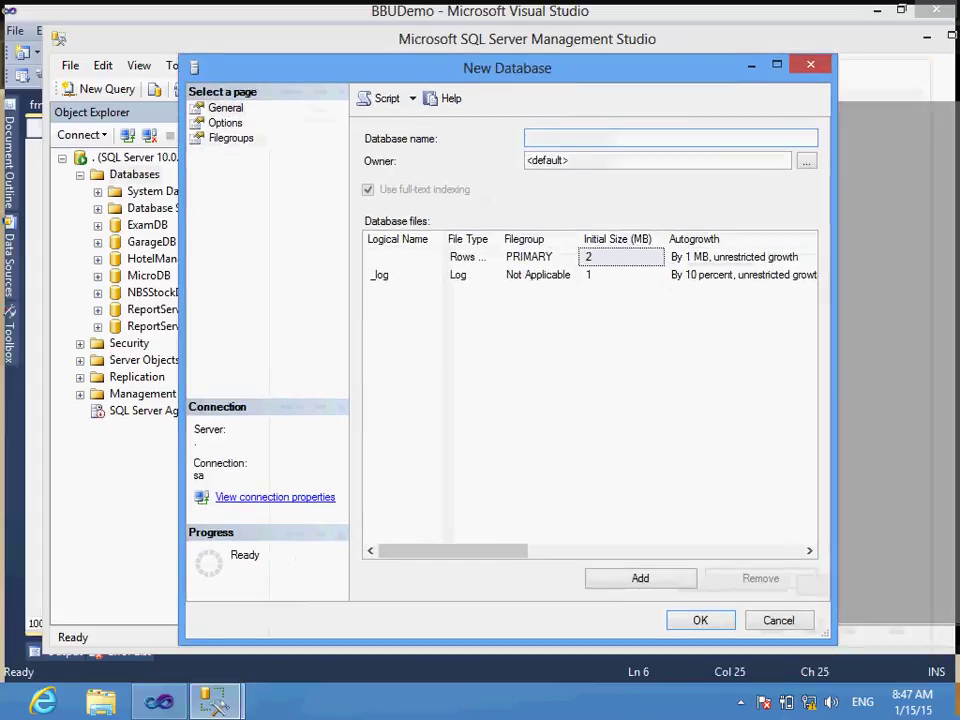
pyautogui.write('B')
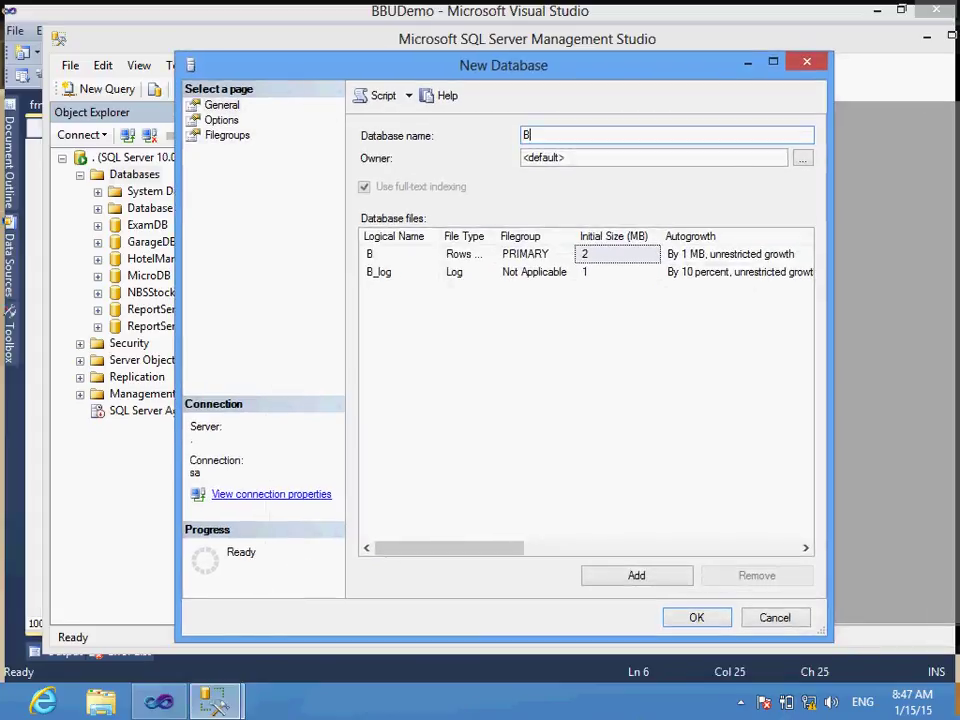
pyautogui.write('BUDB')
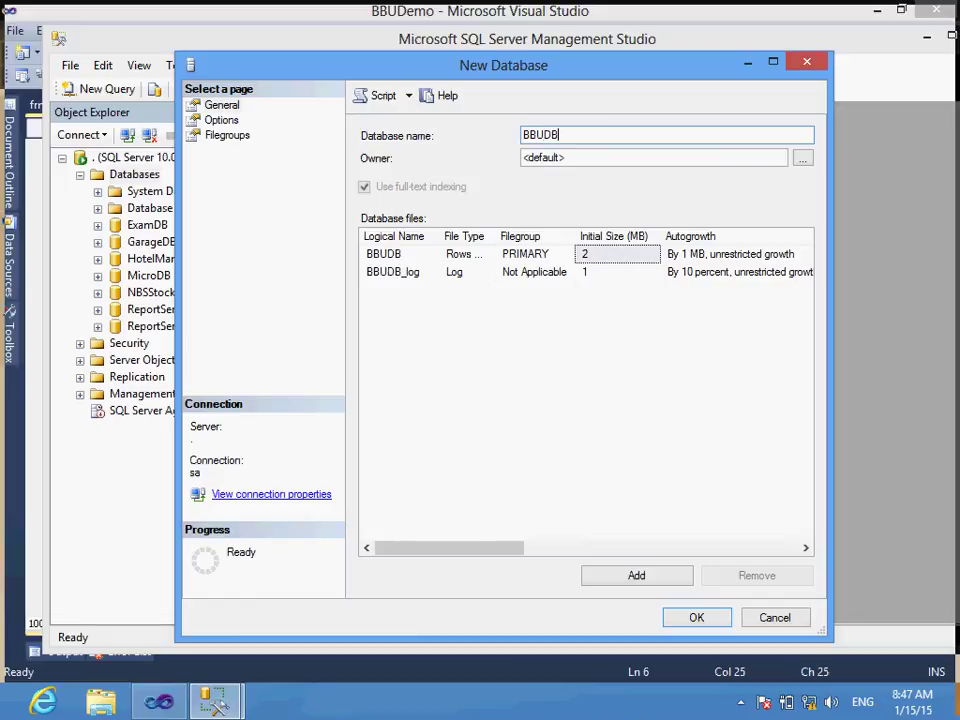
pyautogui.moveTo(600, 65); pyautogui.dragTo(505, 49)
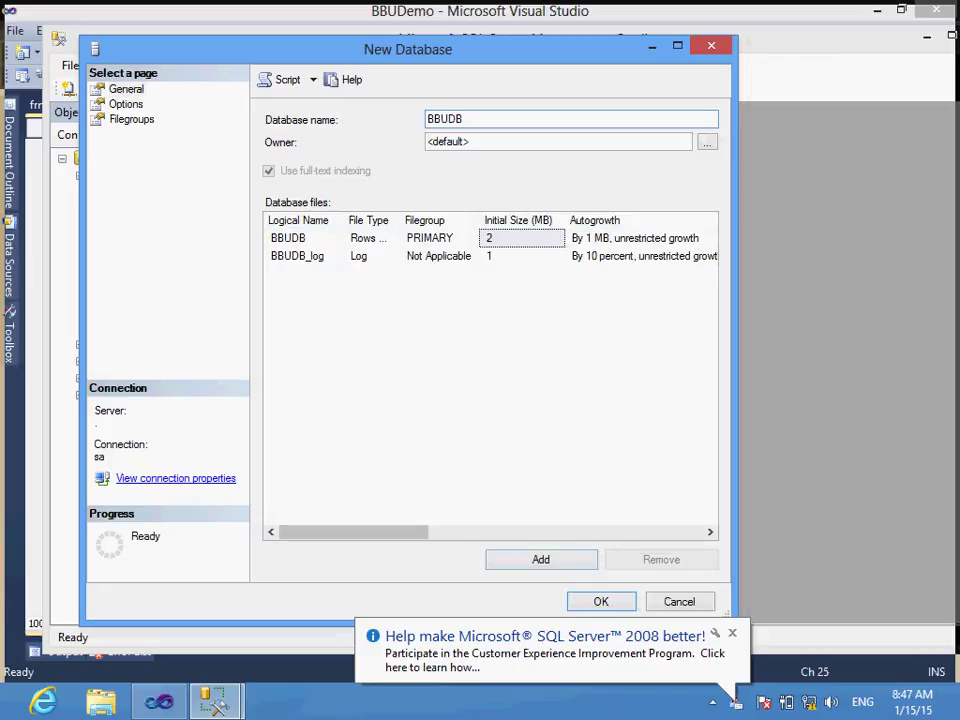
pyautogui.press('Return')
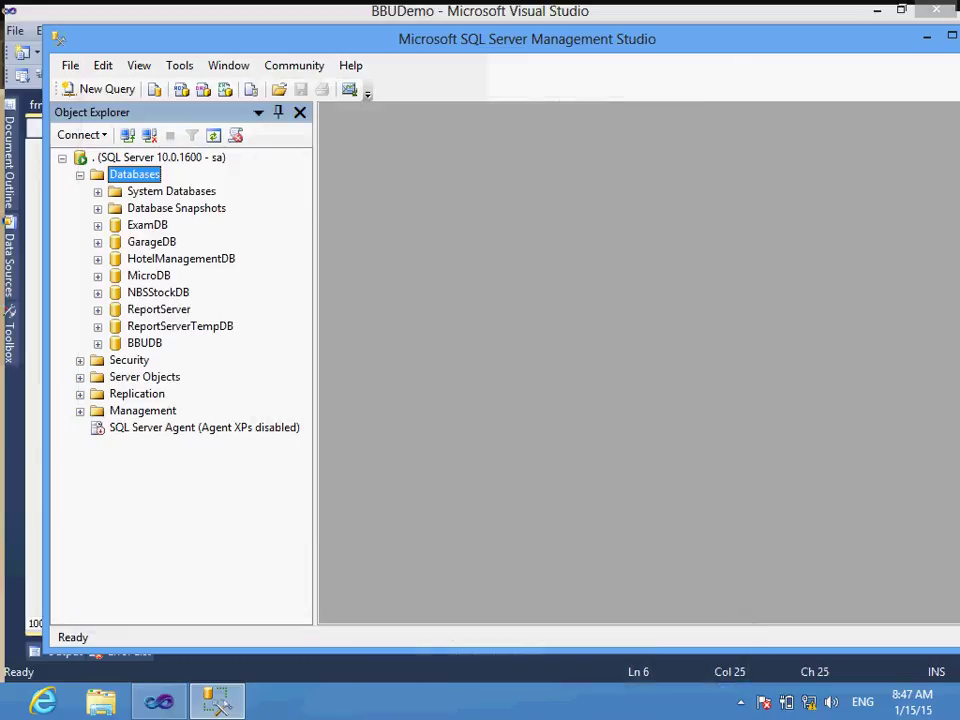
# Step: Expand BBUDB's Tables folder and start a new blank table design
pyautogui.click(144, 343)
pyautogui.press('Right')
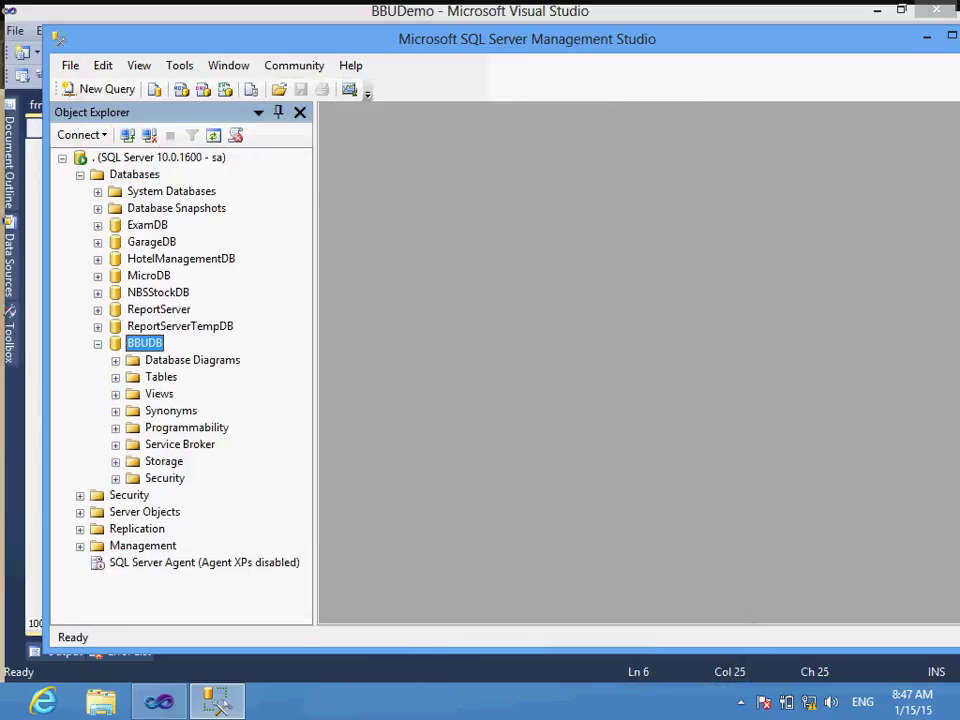
pyautogui.click(161, 377)
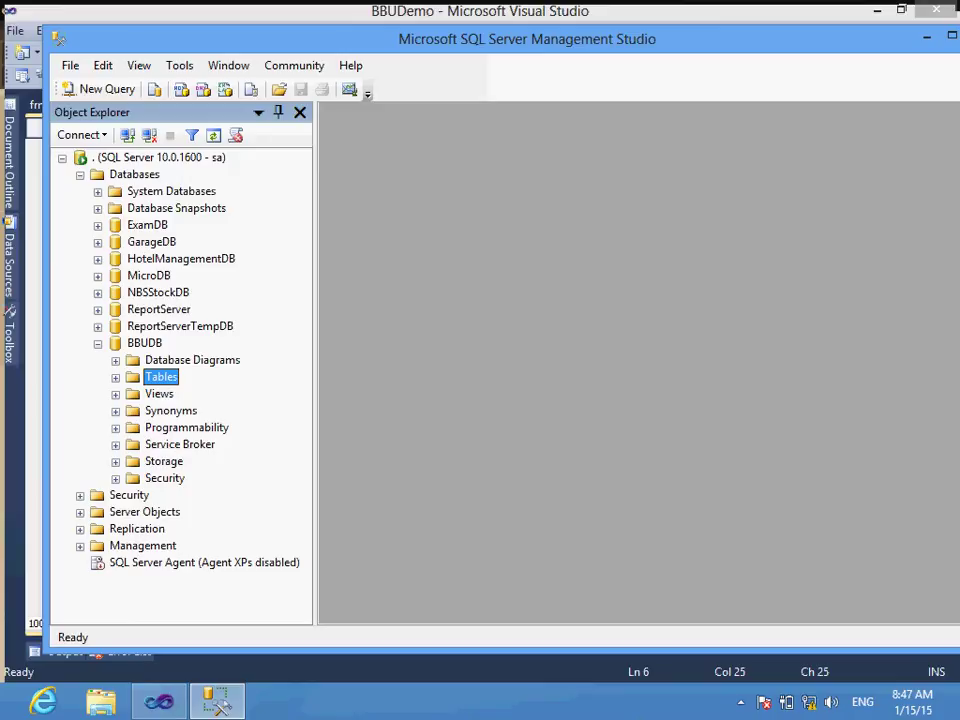
pyautogui.press('Right')
pyautogui.hotkey('shift', 'F10')
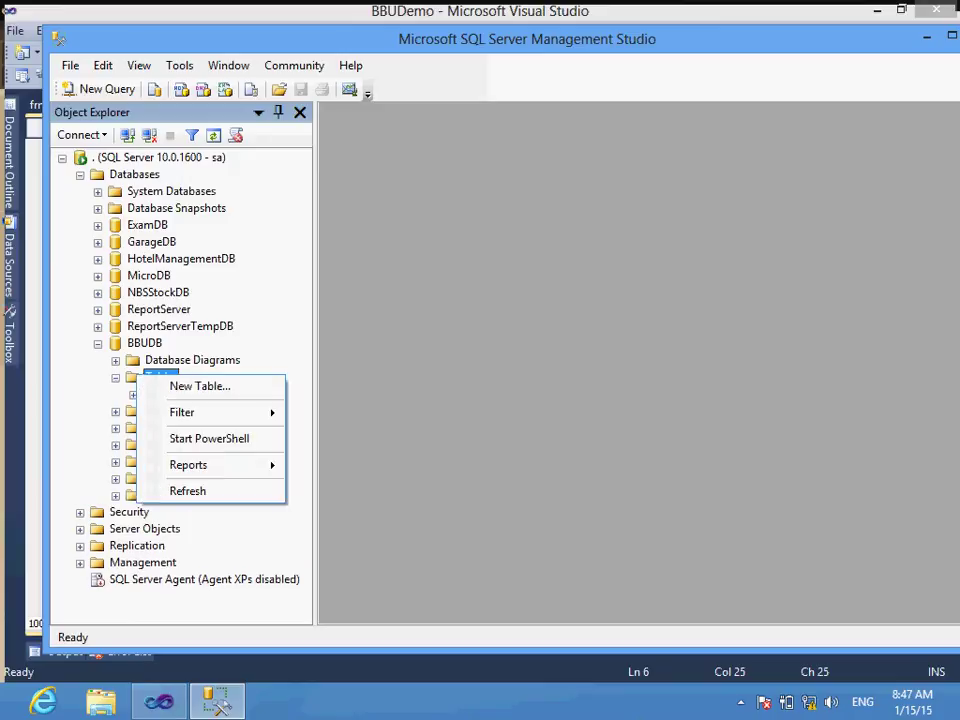
pyautogui.press('Down')
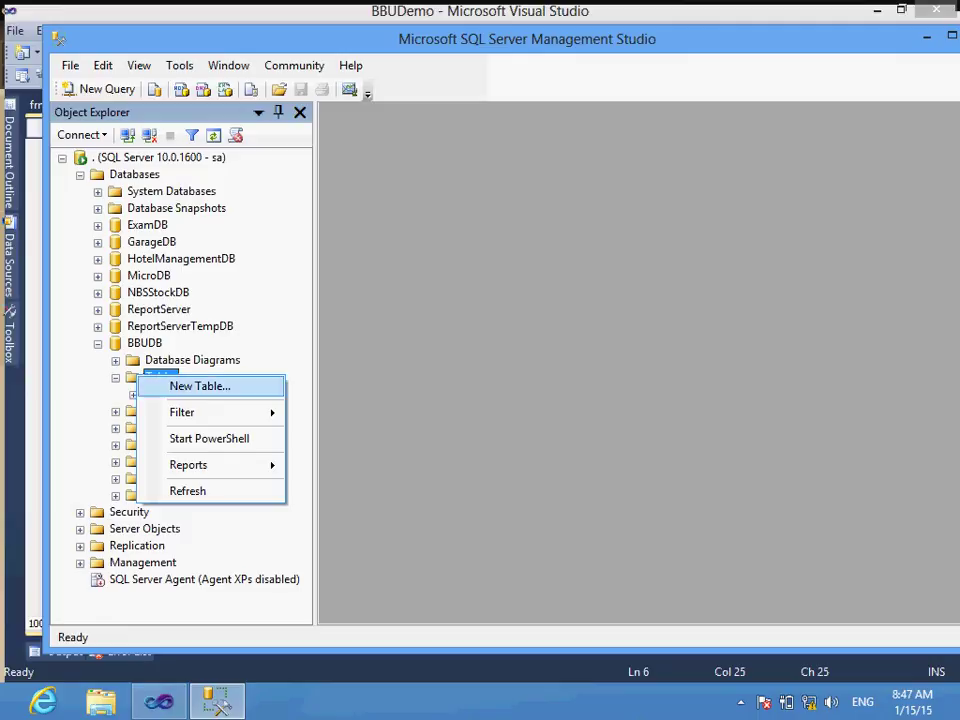
pyautogui.press('Return')
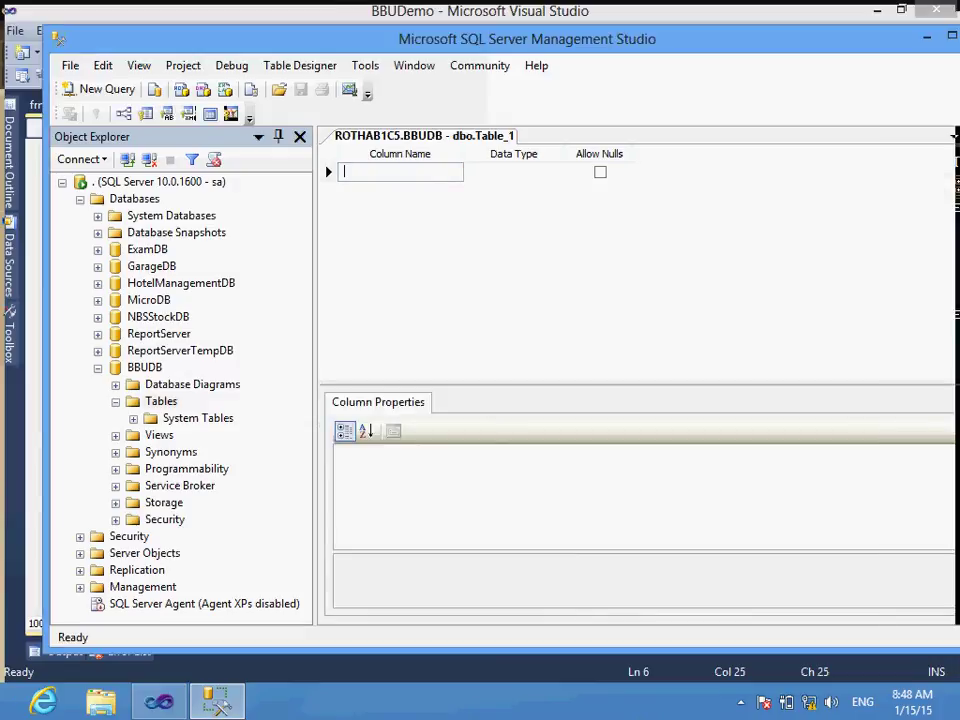
# Step: Add a StudentID column of type int and make it the primary key
pyautogui.write('Student')
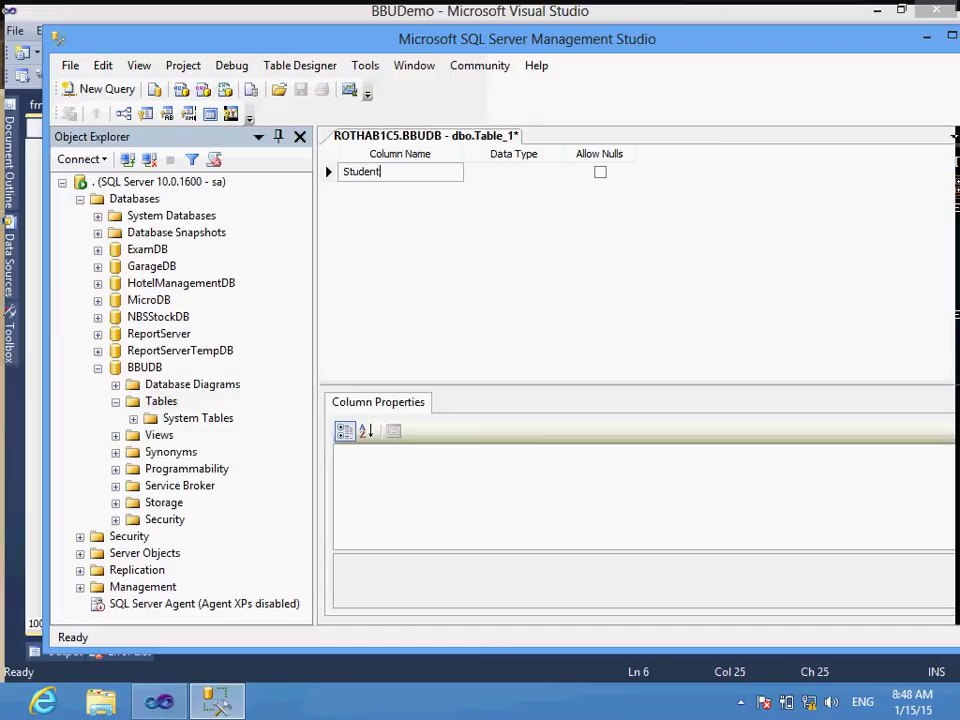
pyautogui.write('ID')
pyautogui.press('Tab')
pyautogui.write('int')
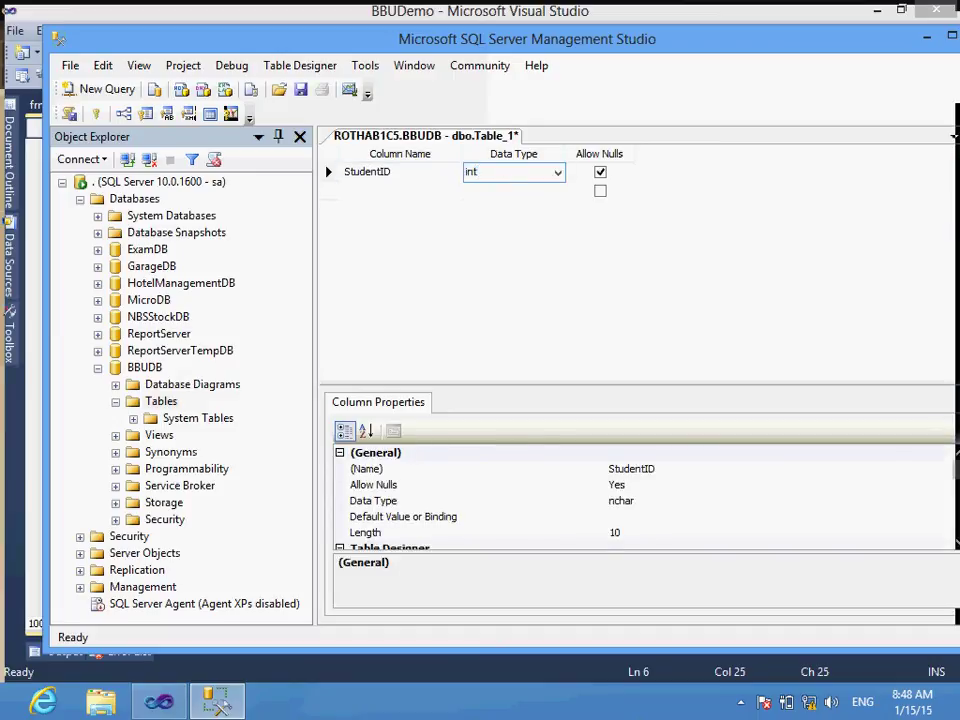
pyautogui.click(328, 171)
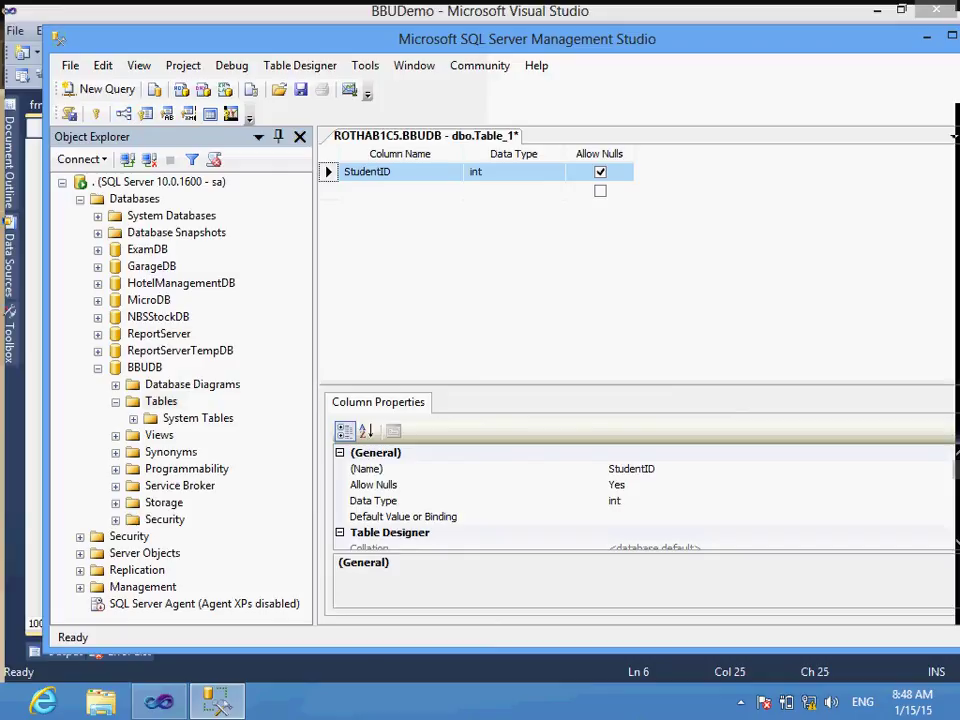
pyautogui.click(96, 113)
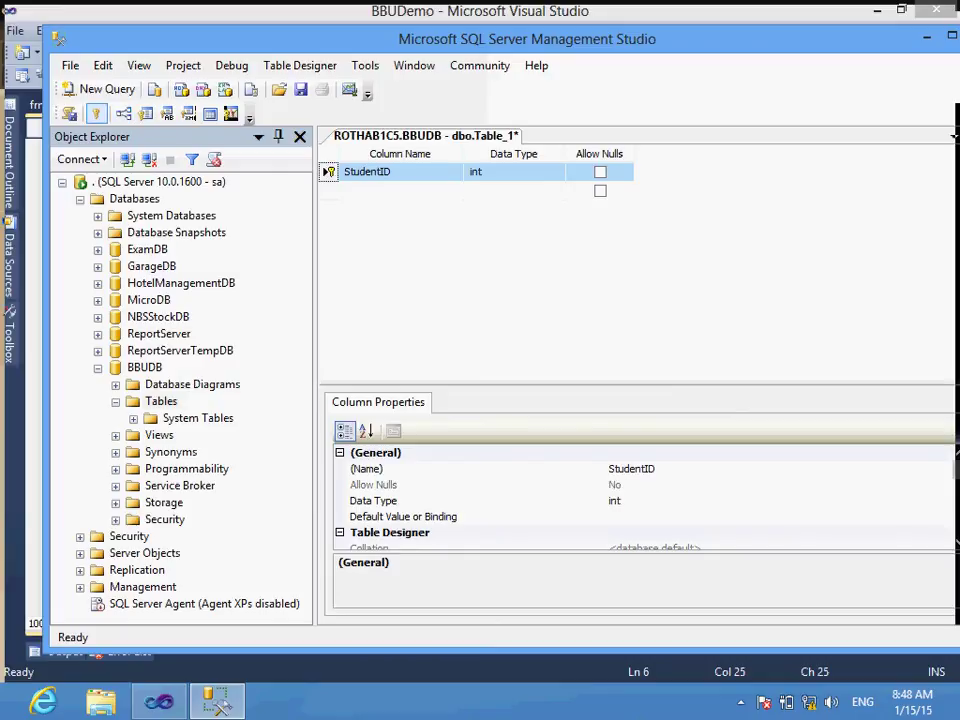
# Step: Set StudentID's Identity Specification so (Is Identity) is Yes
pyautogui.moveTo(716, 386); pyautogui.dragTo(716, 232)
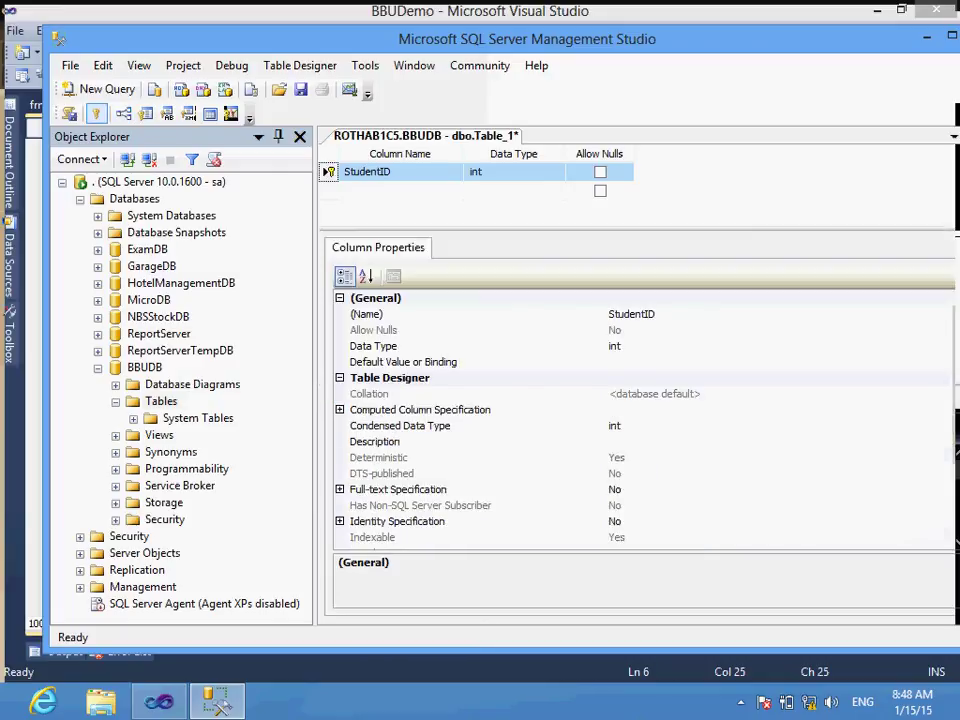
pyautogui.scroll(-2, 640, 420)
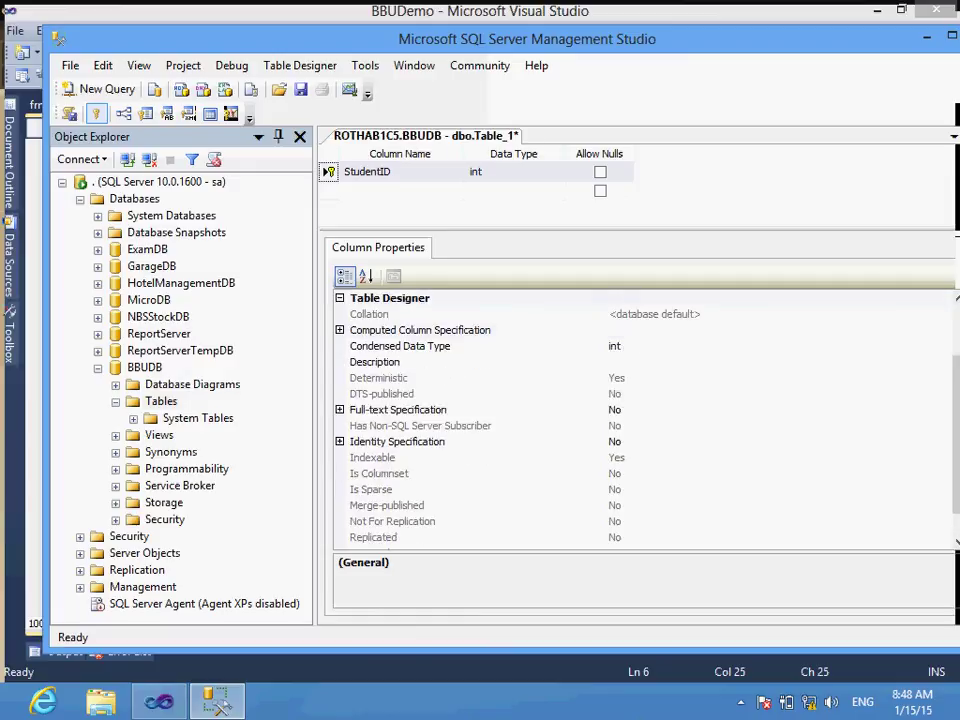
pyautogui.click(397, 441)
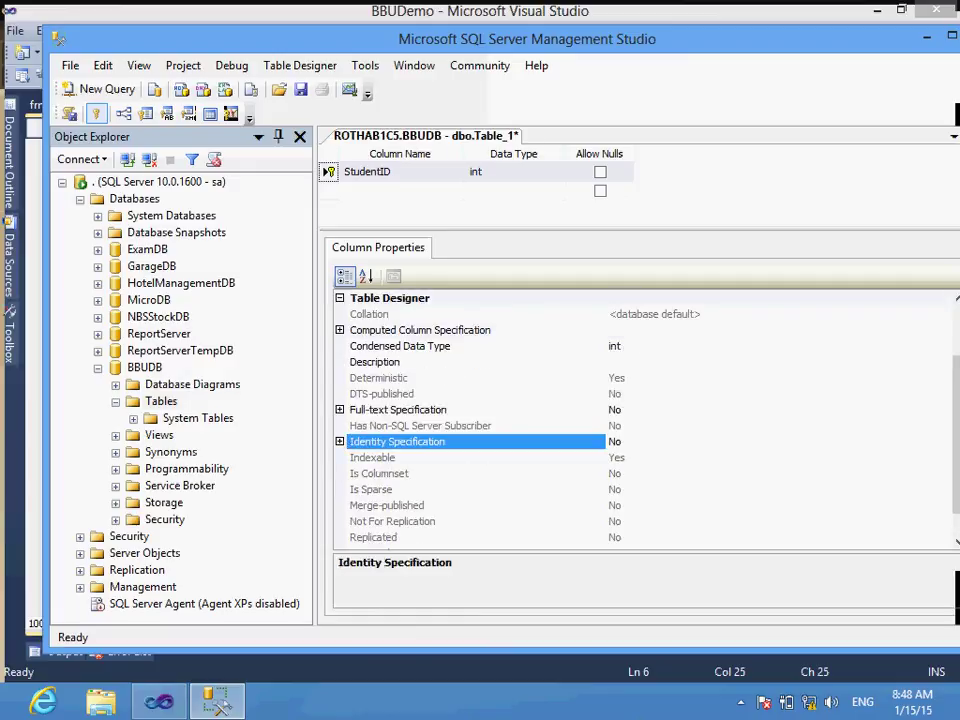
pyautogui.press('Right')
pyautogui.click(390, 457)
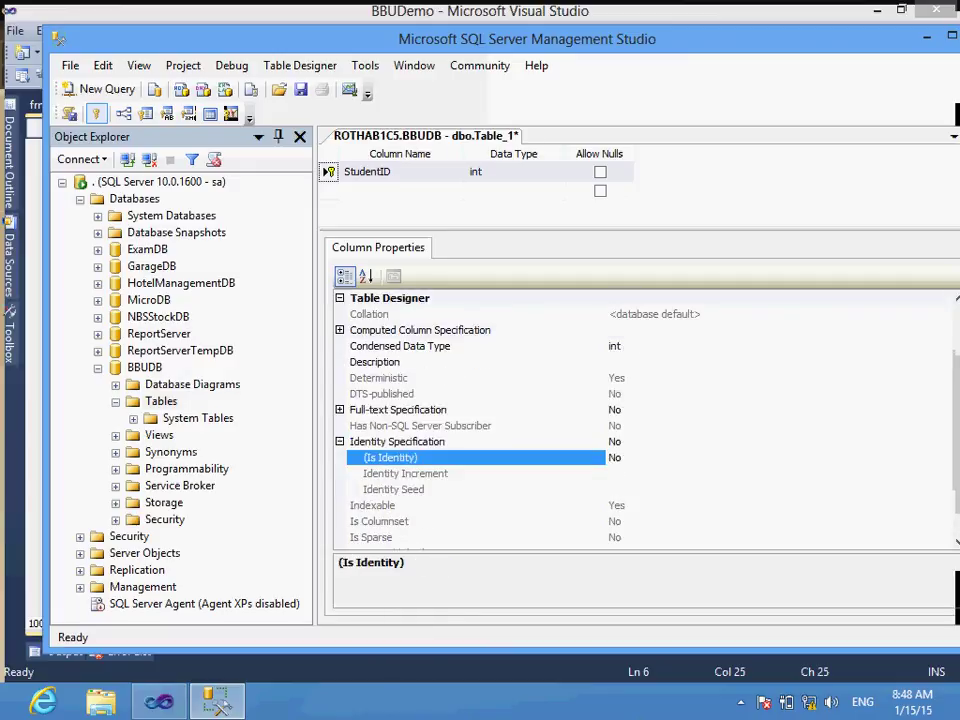
pyautogui.doubleClick(390, 457)
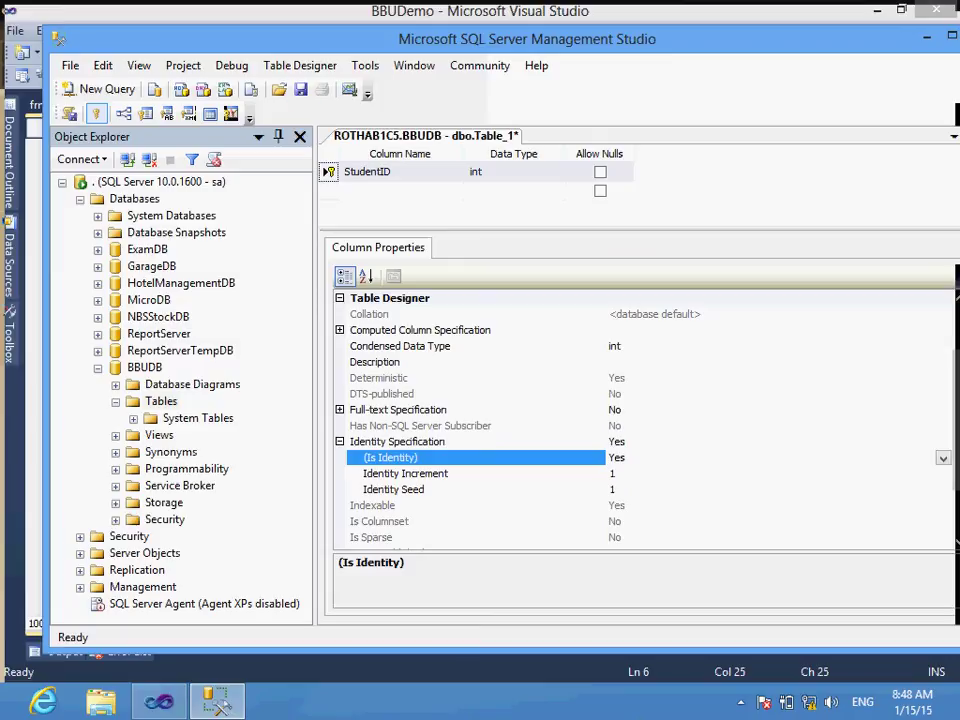
pyautogui.click(400, 190)
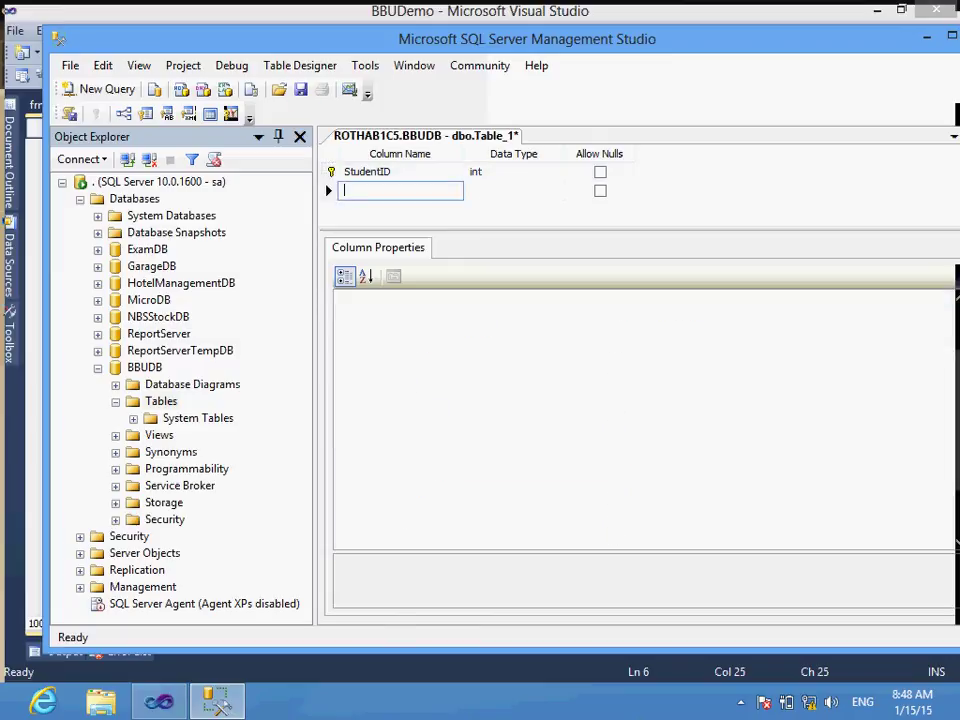
# Step: Add a FirstName column of type nvarchar(50)
pyautogui.moveTo(640, 237); pyautogui.dragTo(640, 470)
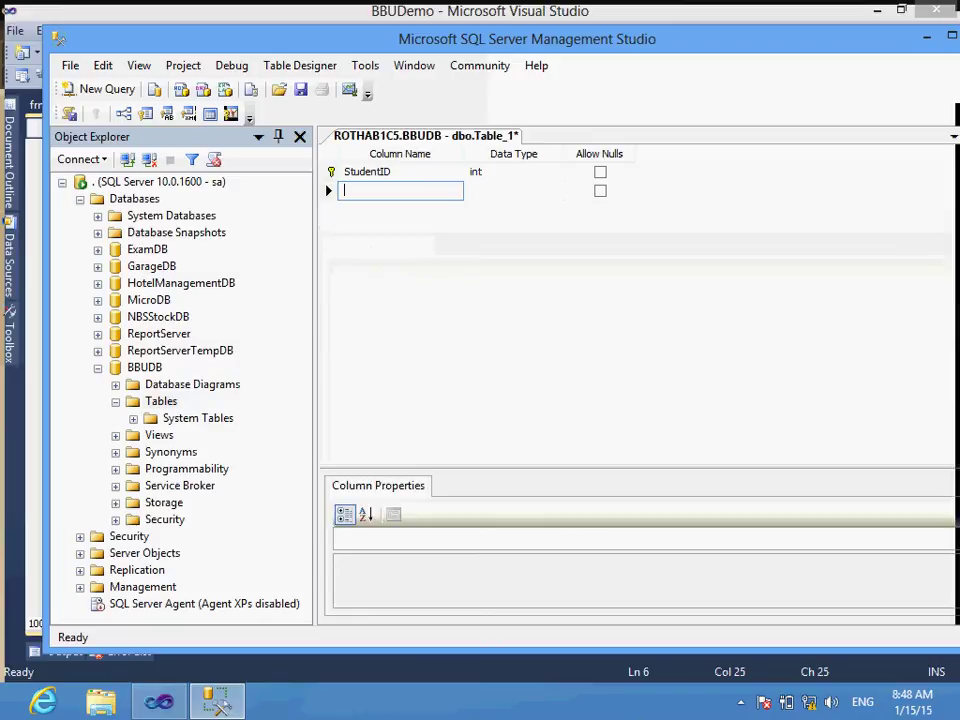
pyautogui.write('FirstName')
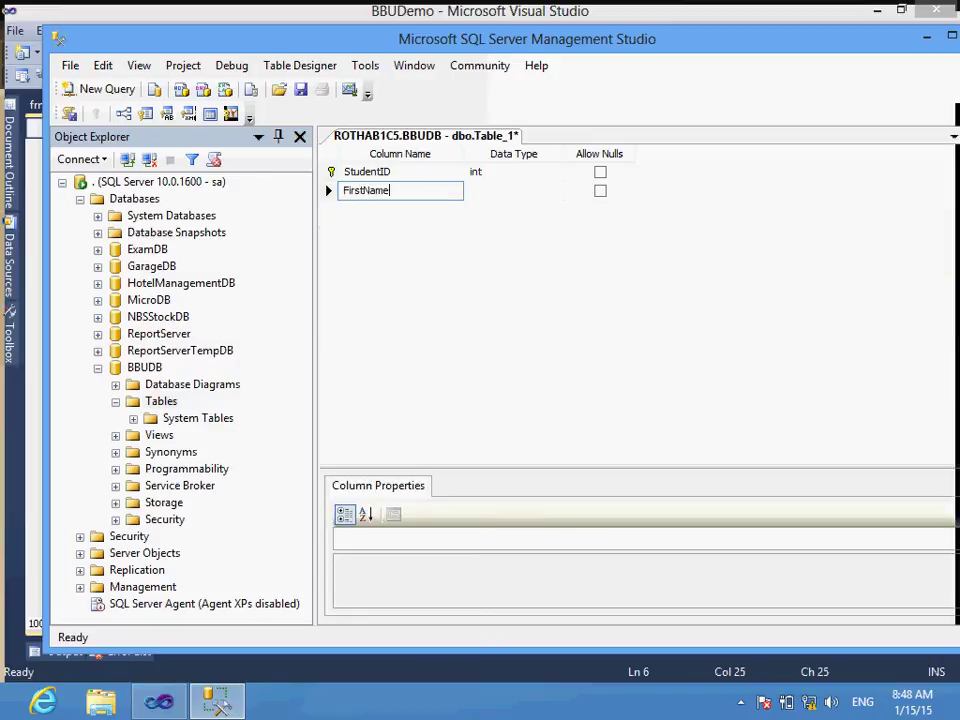
pyautogui.press('Tab')
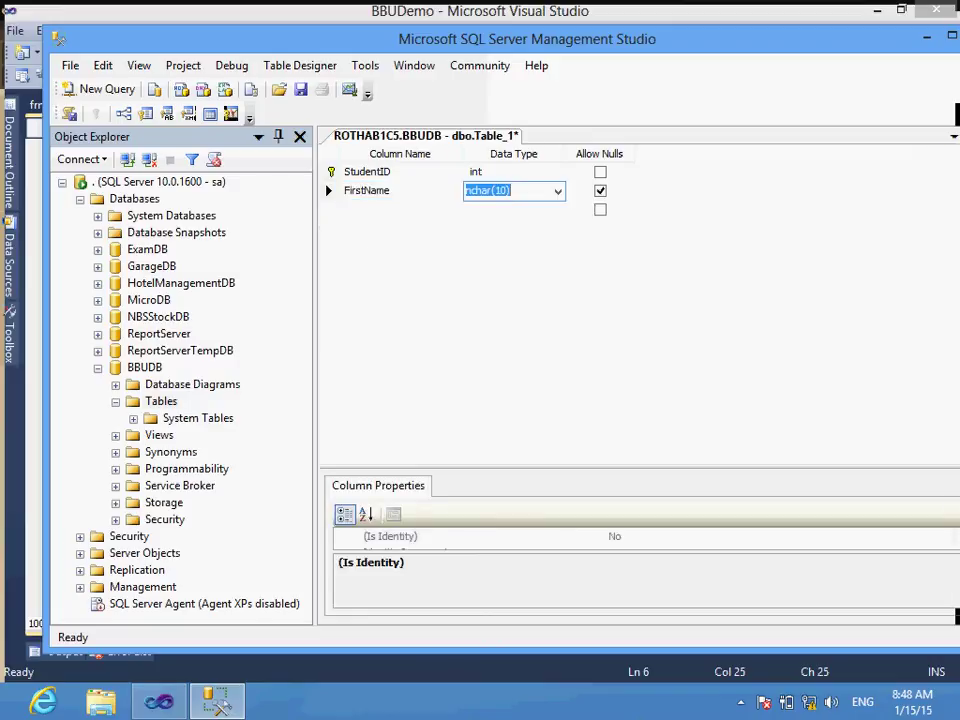
pyautogui.write('nvar')
pyautogui.press('Tab')
pyautogui.press('Tab')
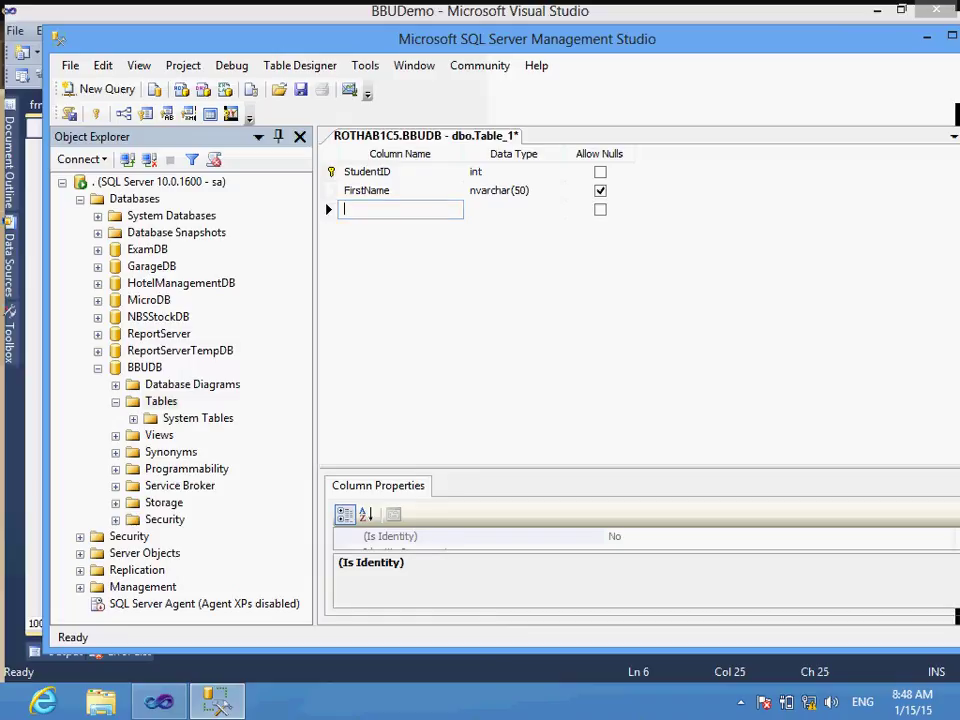
pyautogui.click(389, 190)
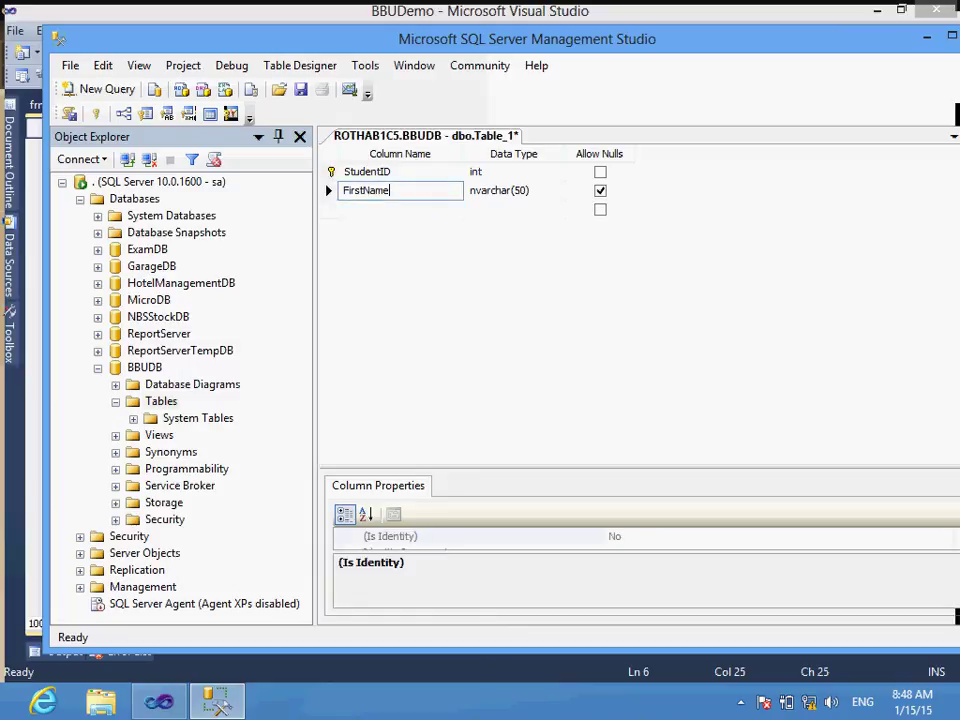
# Step: Select the Collation property in FirstName's column properties
pyautogui.moveTo(640, 310); pyautogui.dragTo(640, 262)
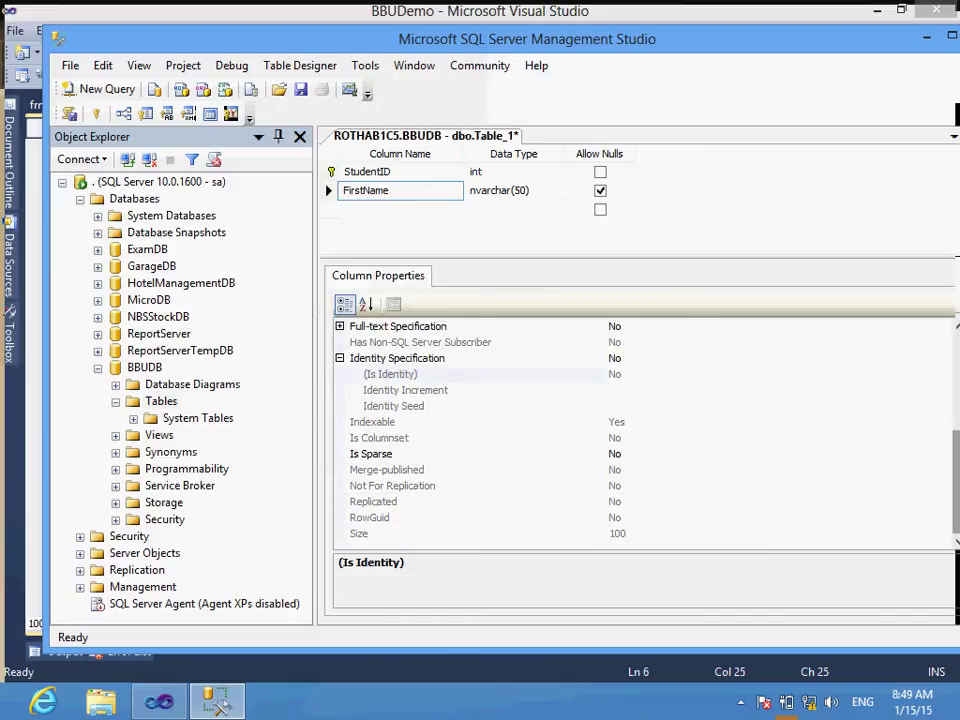
pyautogui.scroll(4, 640, 430)
pyautogui.scroll(1, 640, 430)
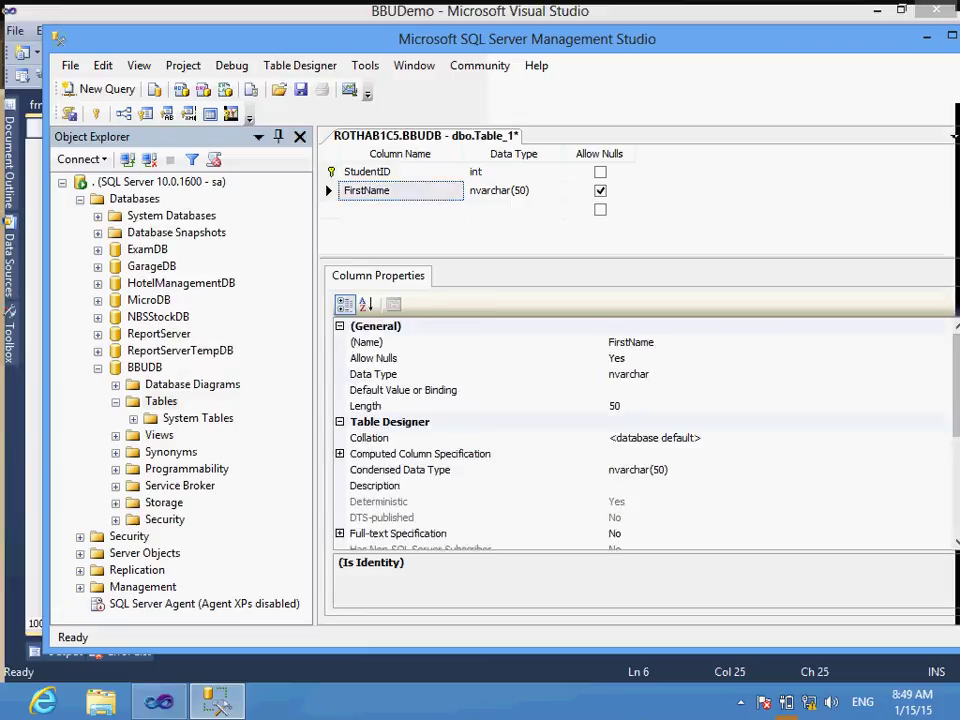
pyautogui.click(400, 437)
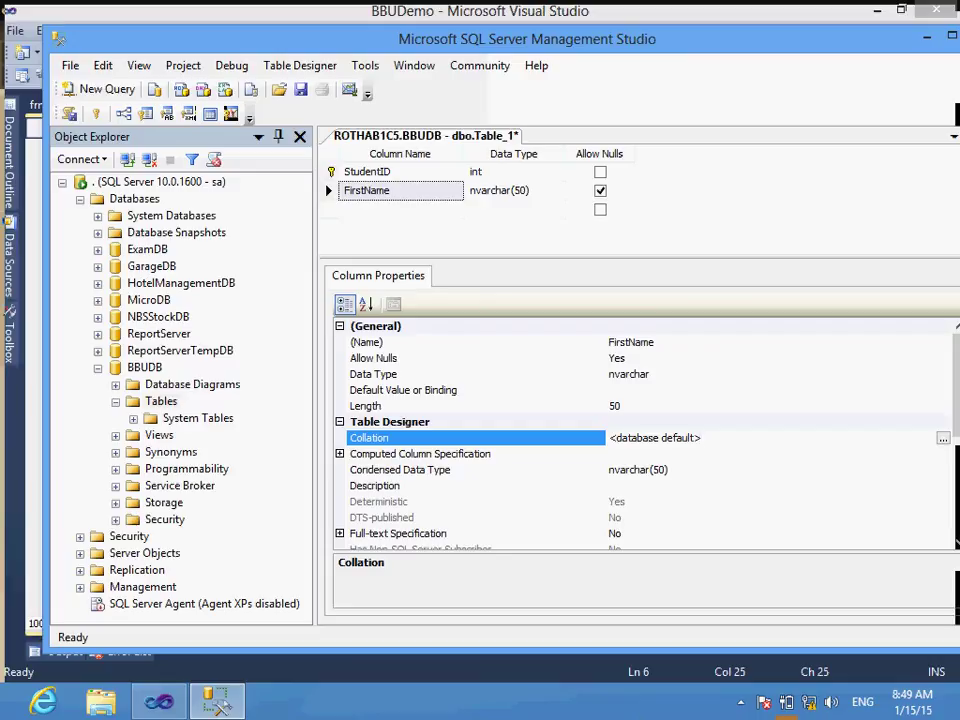
# Step: Choose SQL collation SQL_Latin1_General_CP850_BIN2 for FirstName and confirm the dialog
pyautogui.hotkey('ctrl', 'Return')
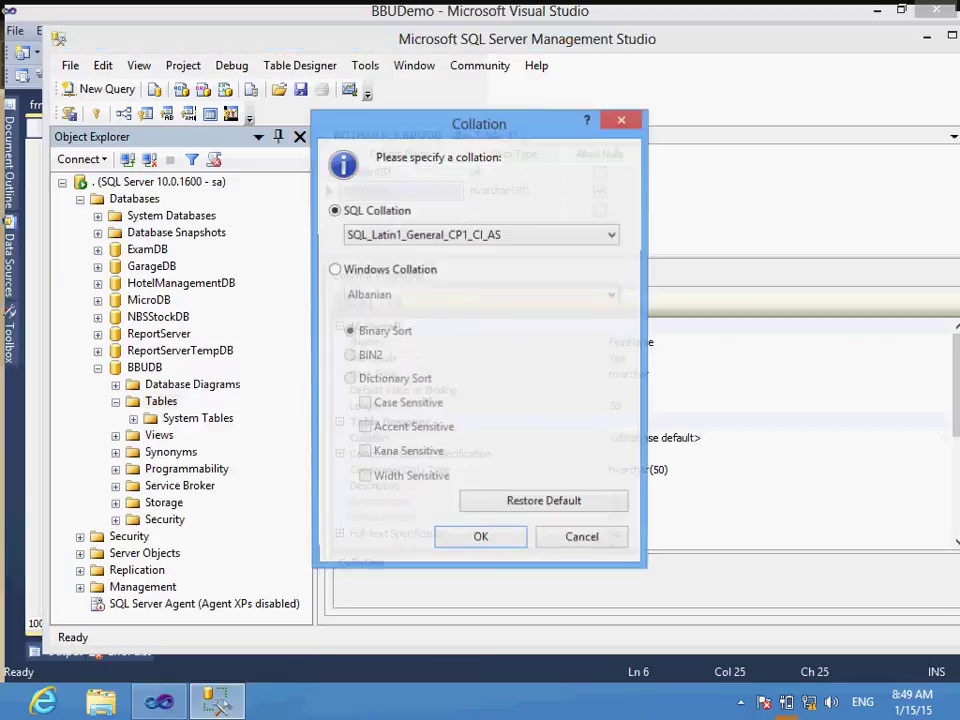
pyautogui.hotkey('alt', 'Down')
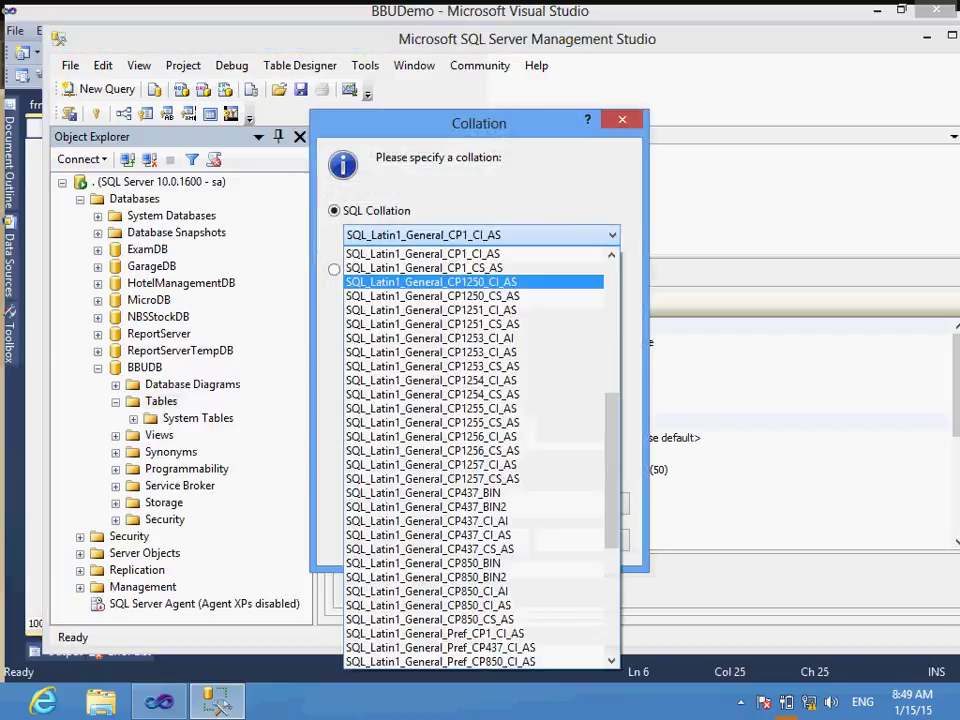
pyautogui.scroll(-5, 478, 457)
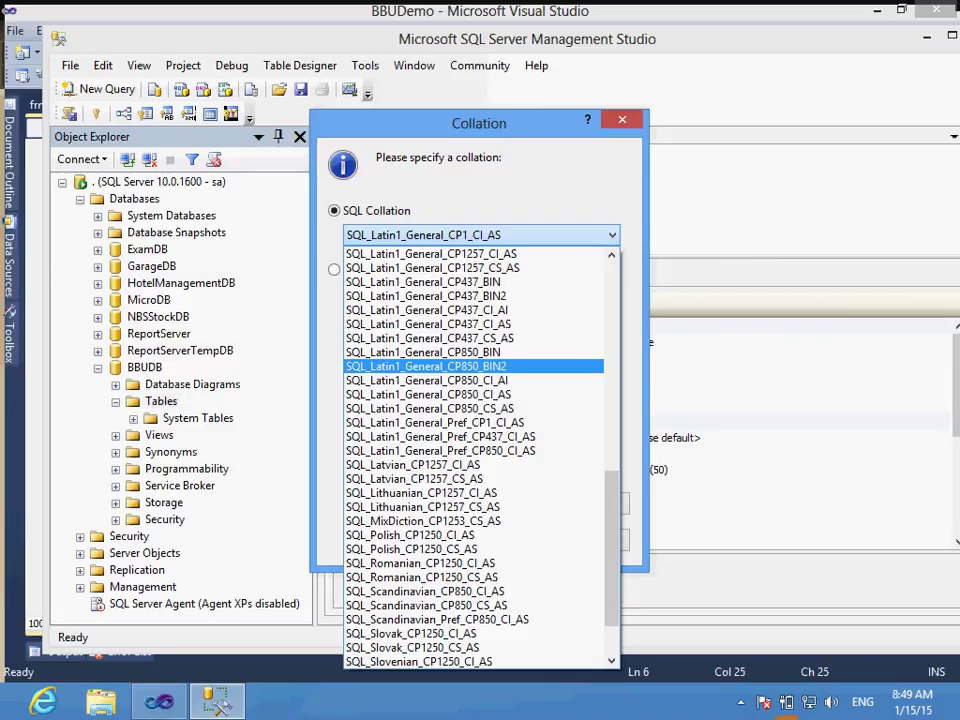
pyautogui.press('Return')
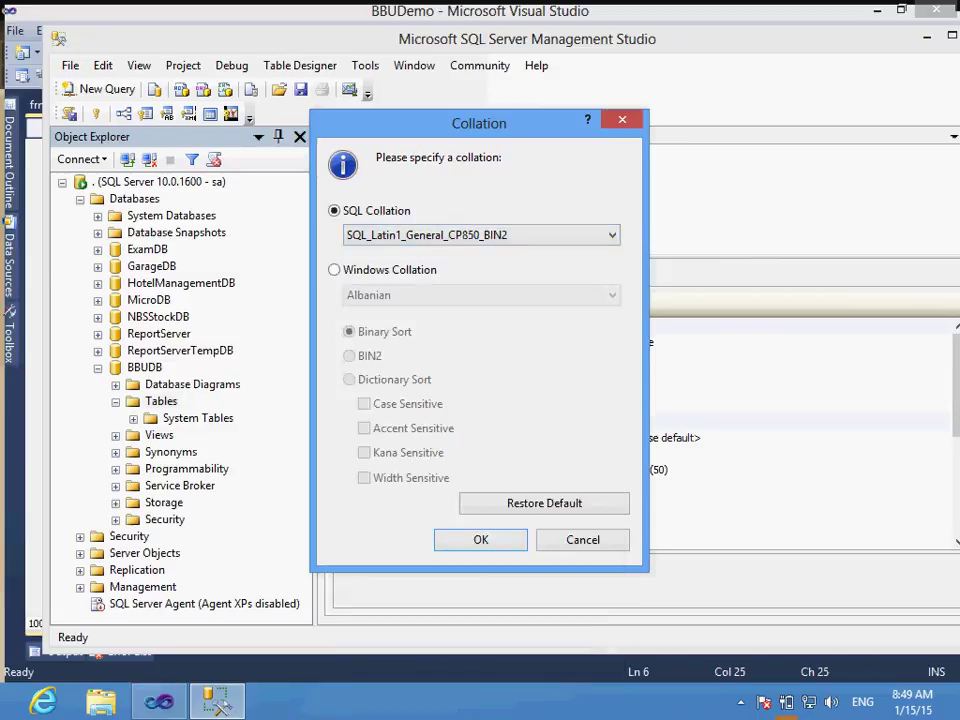
pyautogui.press('Return')
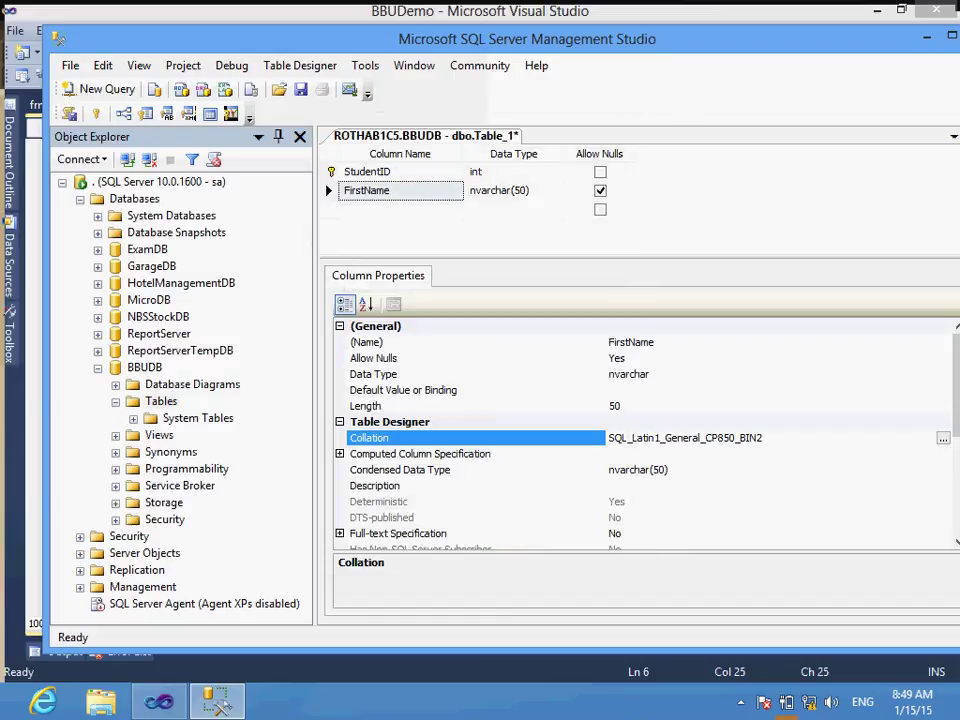
# Step: Add a LastName column of type nvarchar(50)
pyautogui.moveTo(940, 263); pyautogui.dragTo(940, 362)
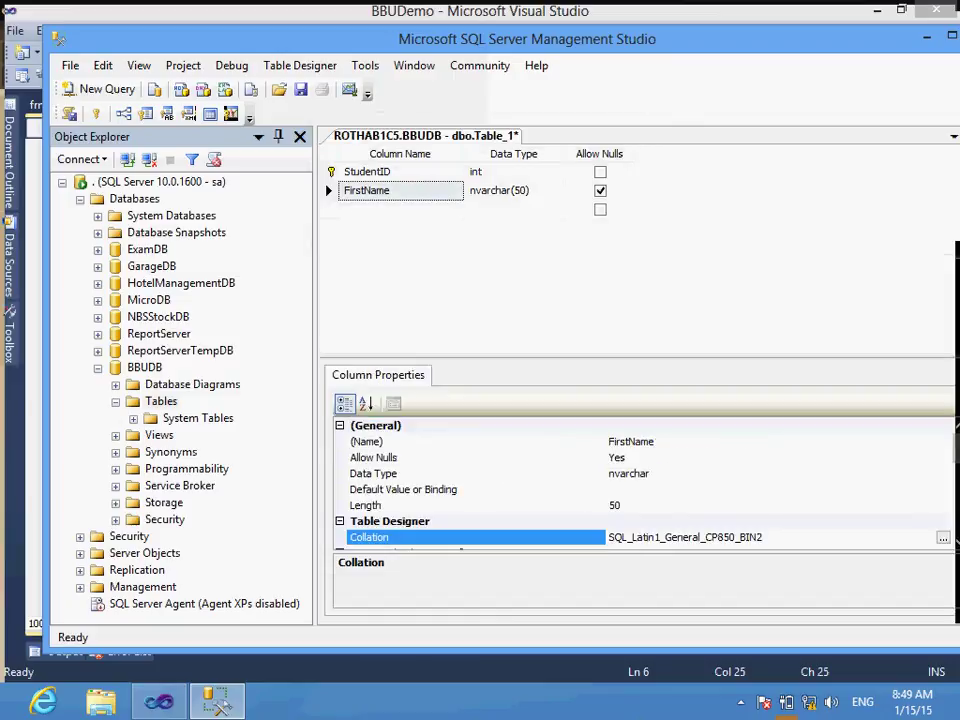
pyautogui.click(400, 209)
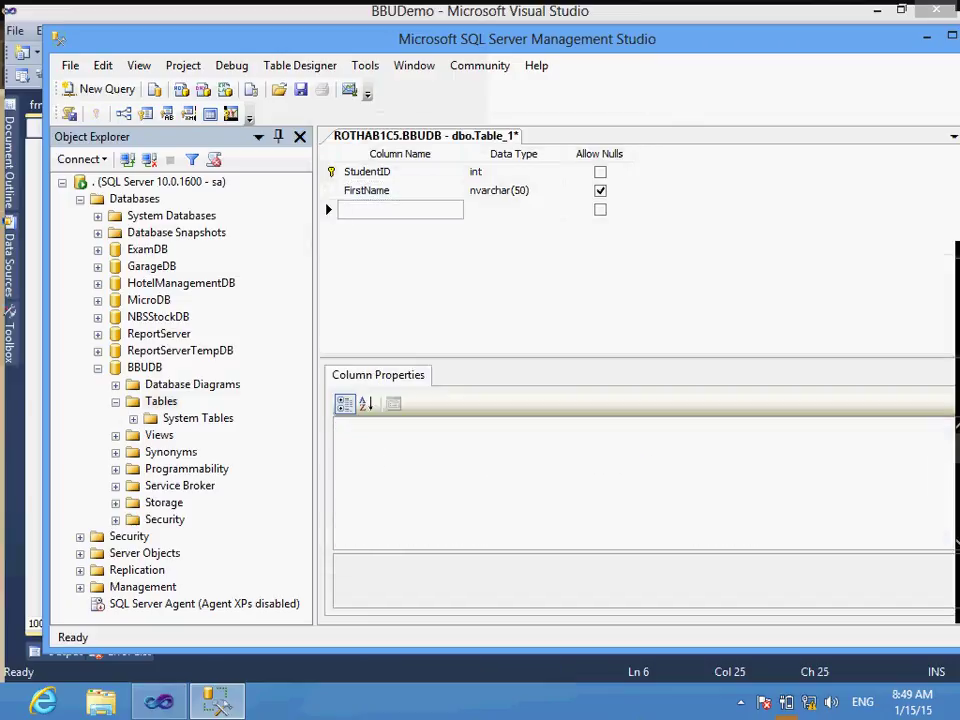
pyautogui.write('Lst')
pyautogui.press('BackSpace')
pyautogui.press('BackSpace')
pyautogui.write('sat')
pyautogui.press('BackSpace')
pyautogui.press('BackSpace')
pyautogui.press('BackSpace')
pyautogui.write('astName')
pyautogui.press('Tab')
pyautogui.write('nva')
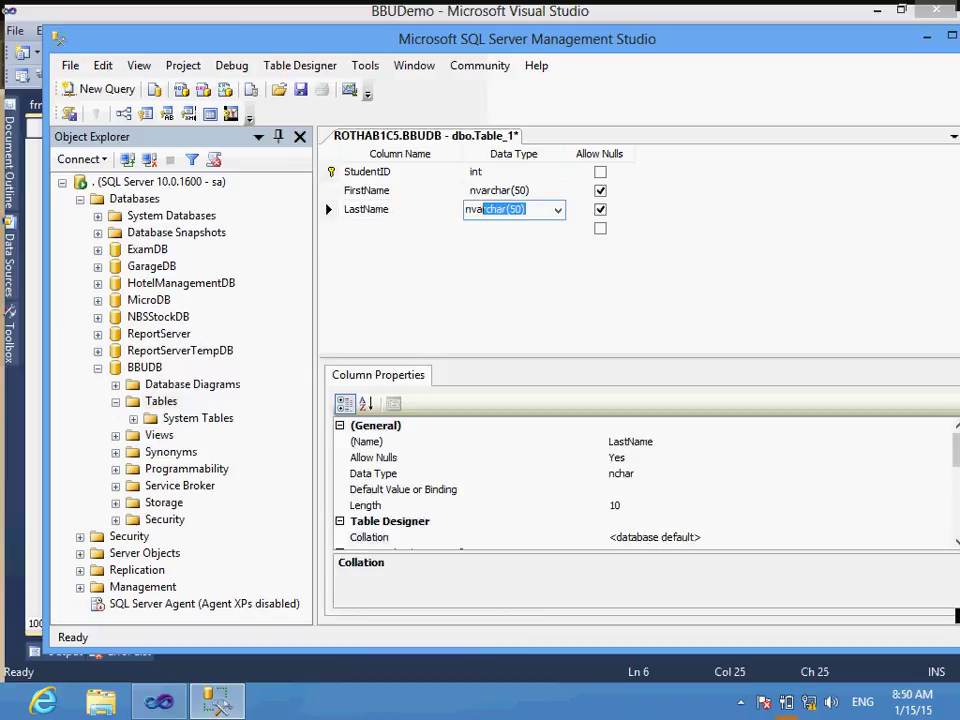
pyautogui.press('Tab')
pyautogui.press('Tab')
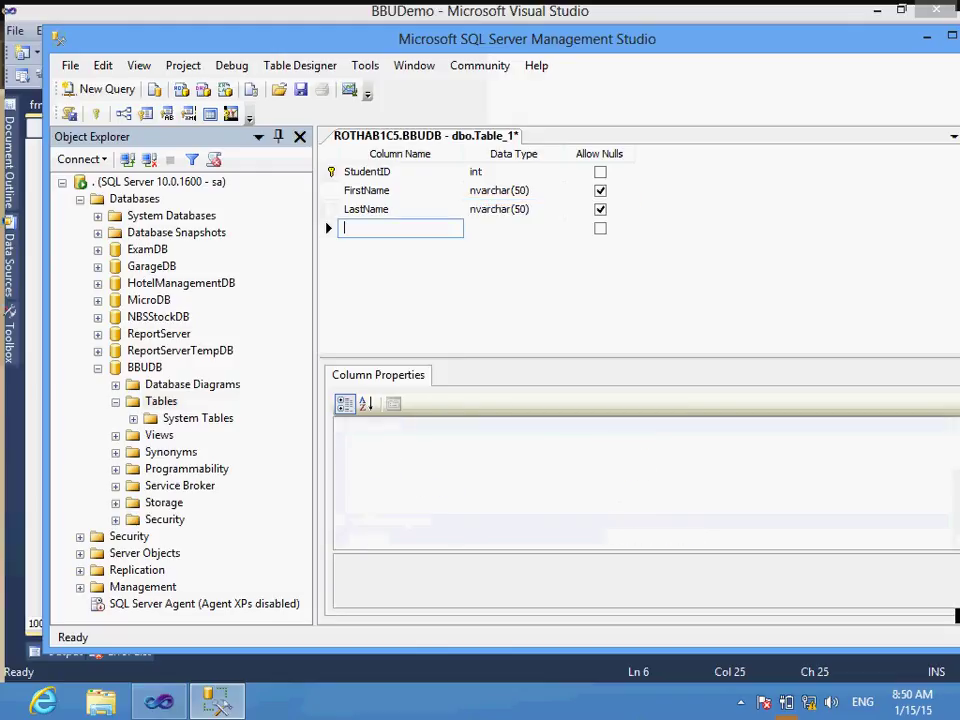
# Step: Add a Sex column of type nvarchar(10)
pyautogui.write('Sex')
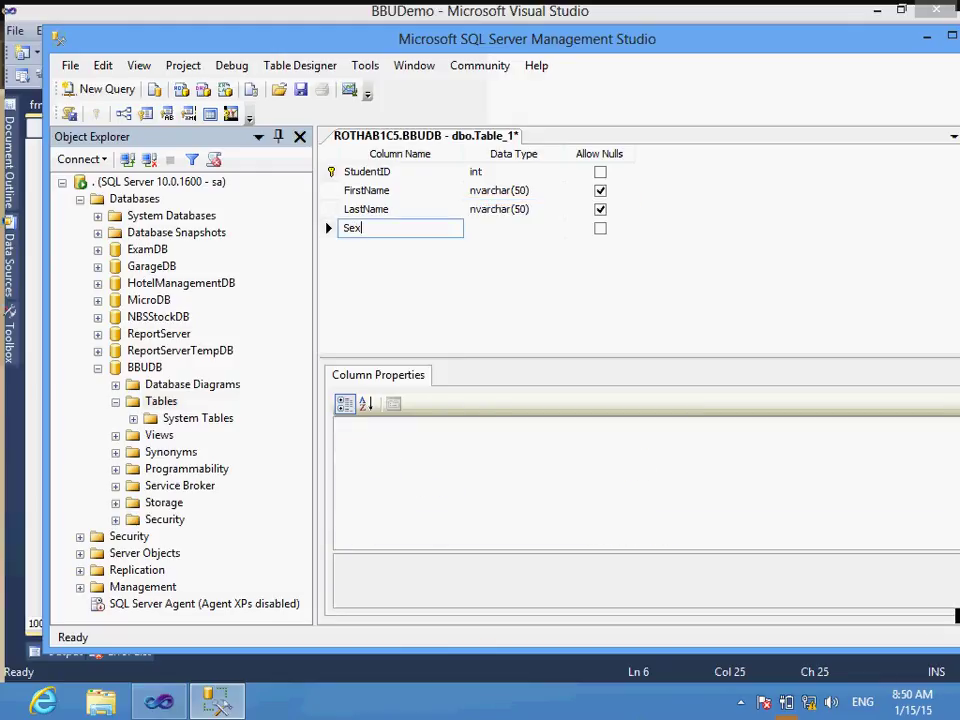
pyautogui.press('Tab')
pyautogui.write('nvar')
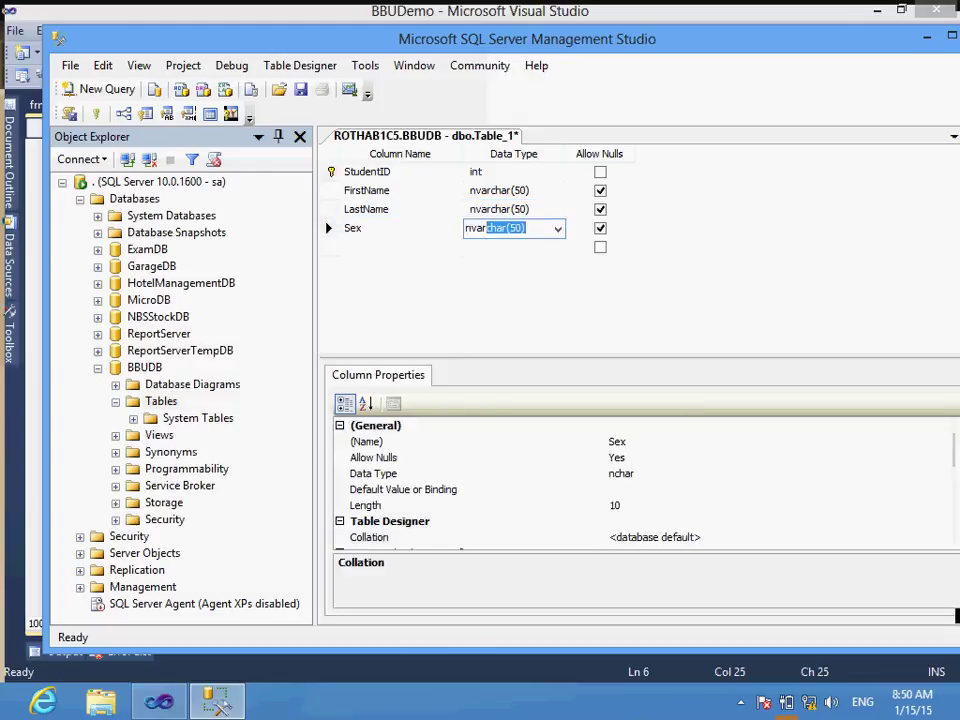
pyautogui.write('char(1)')
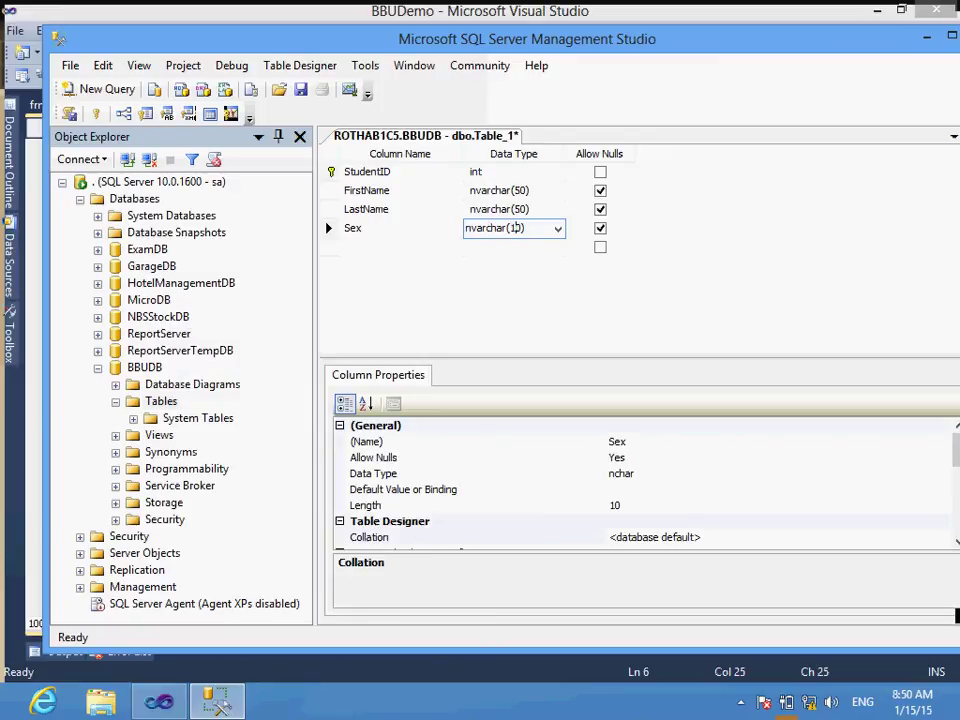
pyautogui.write('0')
pyautogui.press('Tab')
pyautogui.press('Tab')
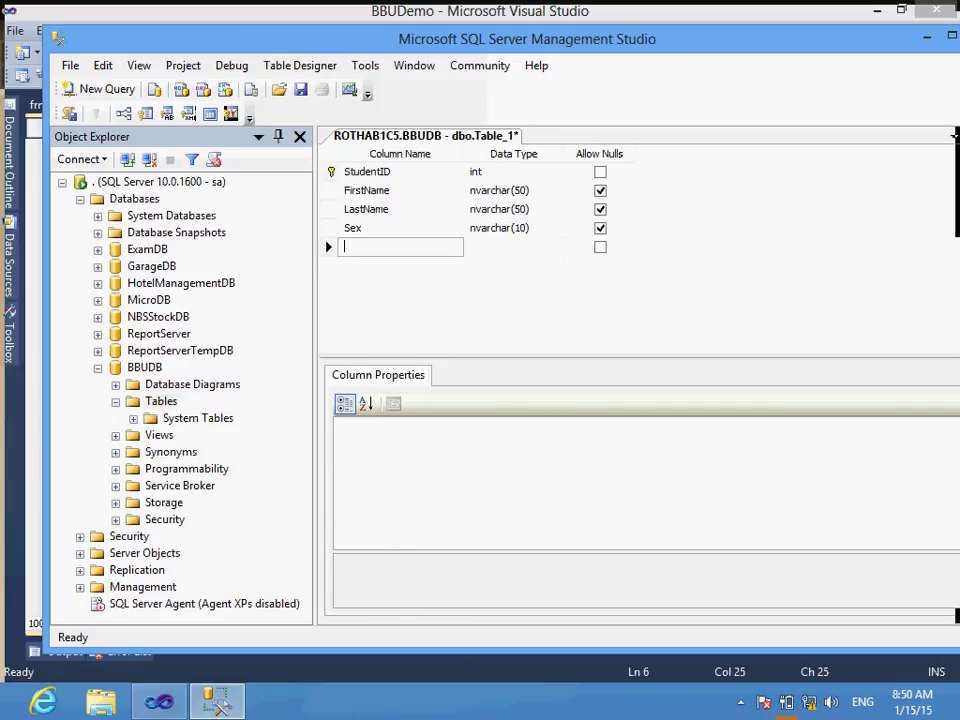
# Step: Add a DOB column of type datetime
pyautogui.write('DOB')
pyautogui.press('Tab')
pyautogui.write('data')
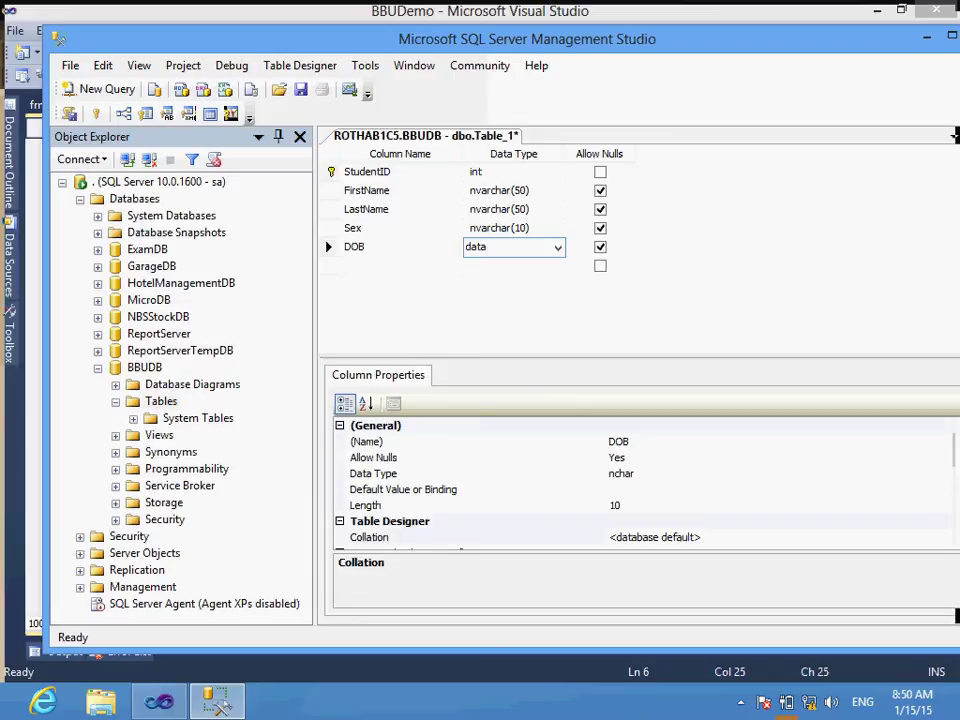
pyautogui.press('BackSpace')
pyautogui.write('etime')
pyautogui.press('Tab')
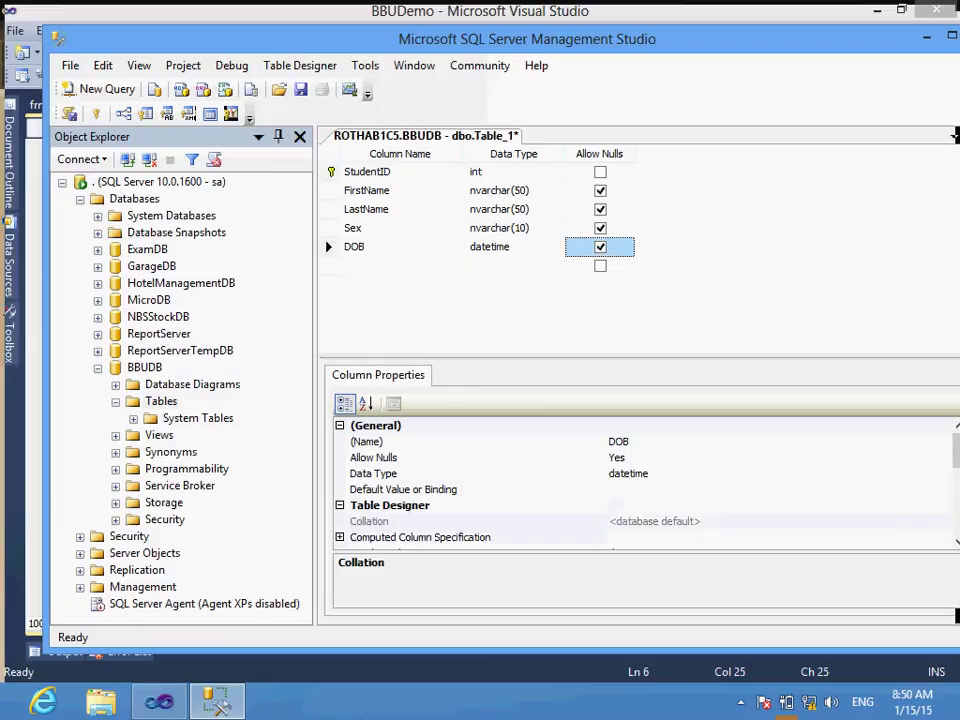
pyautogui.press('Tab')
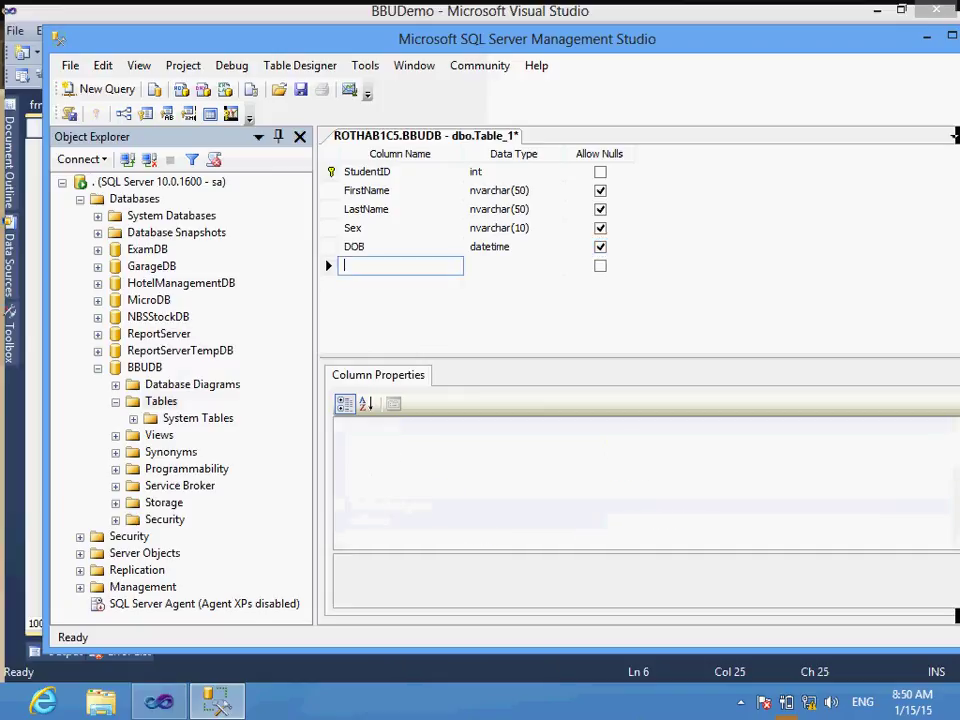
# Step: Add a POB column of type nvarchar(200)
pyautogui.write('POB')
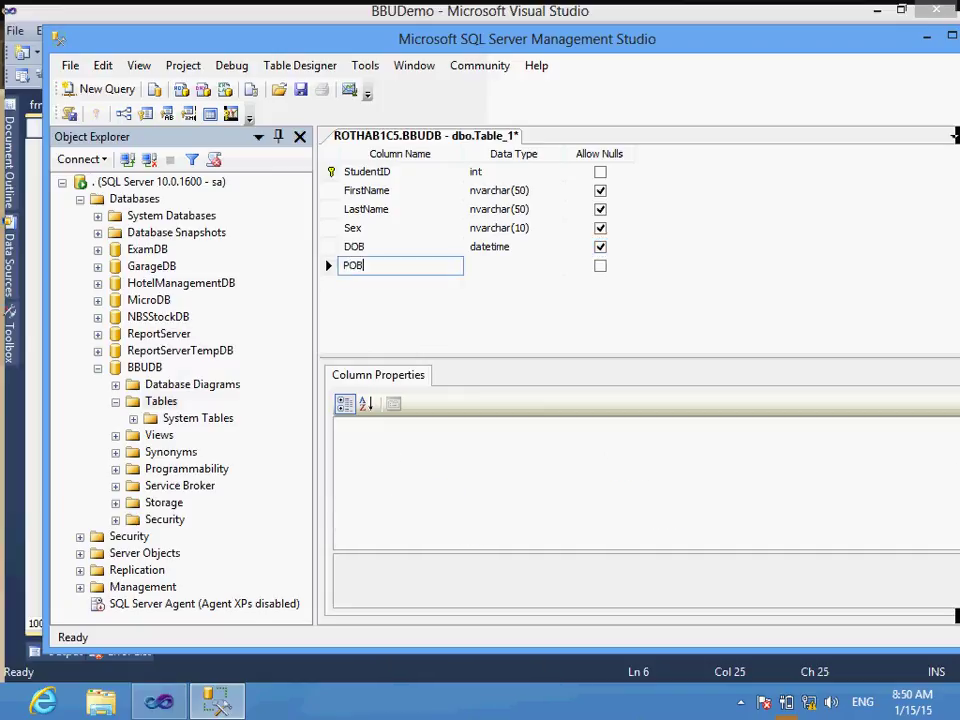
pyautogui.press('Tab')
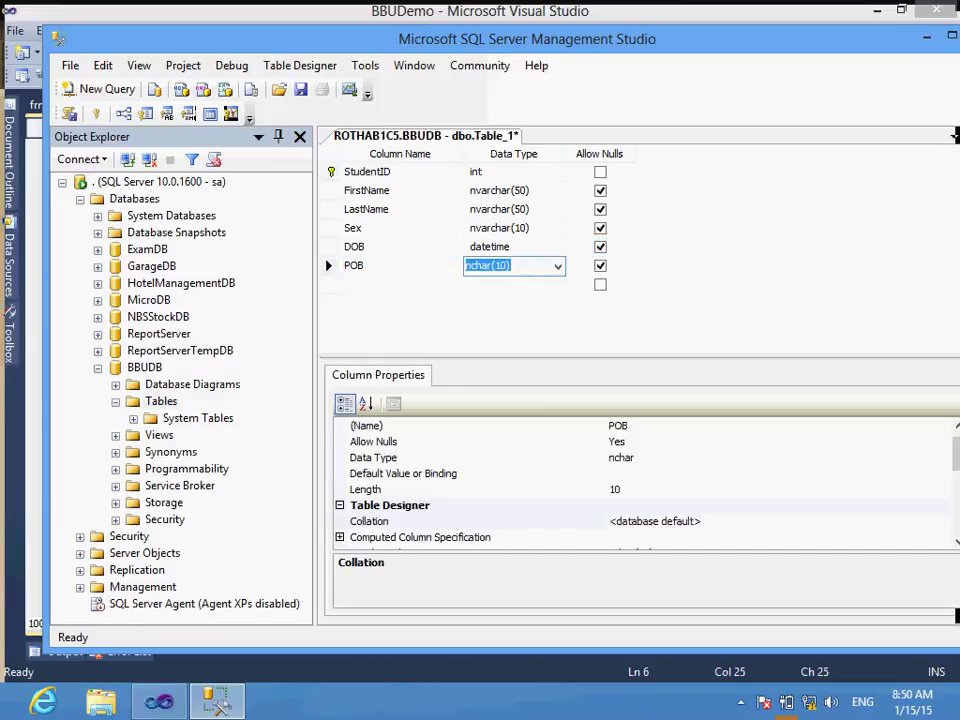
pyautogui.write('nvar')
pyautogui.press('End')
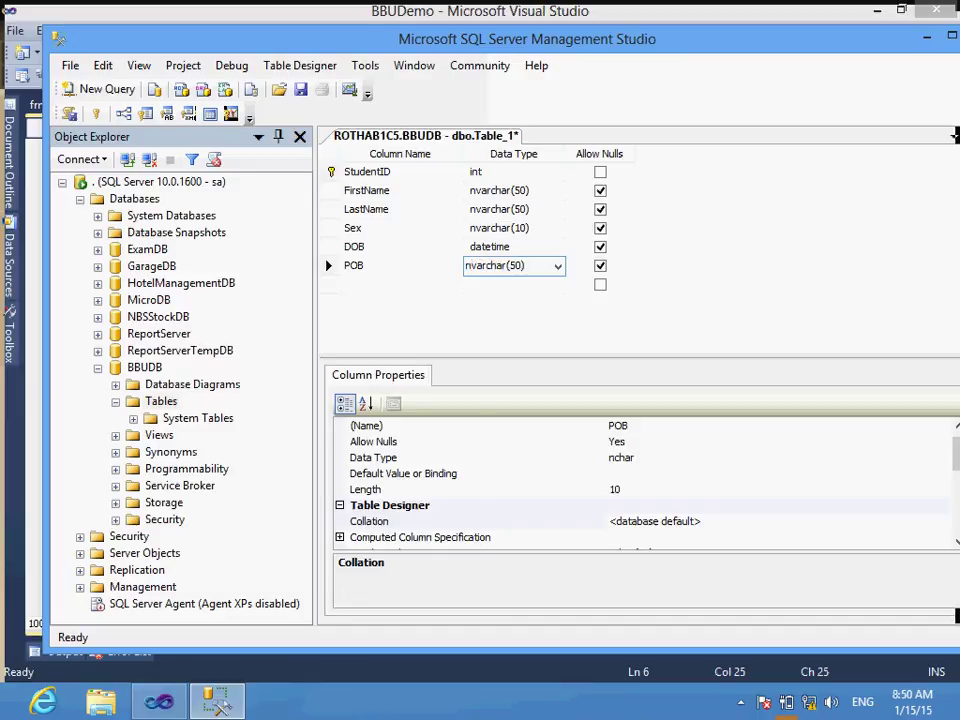
pyautogui.doubleClick(510, 265)
pyautogui.press('BackSpace')
pyautogui.write('20')
pyautogui.press('Return')
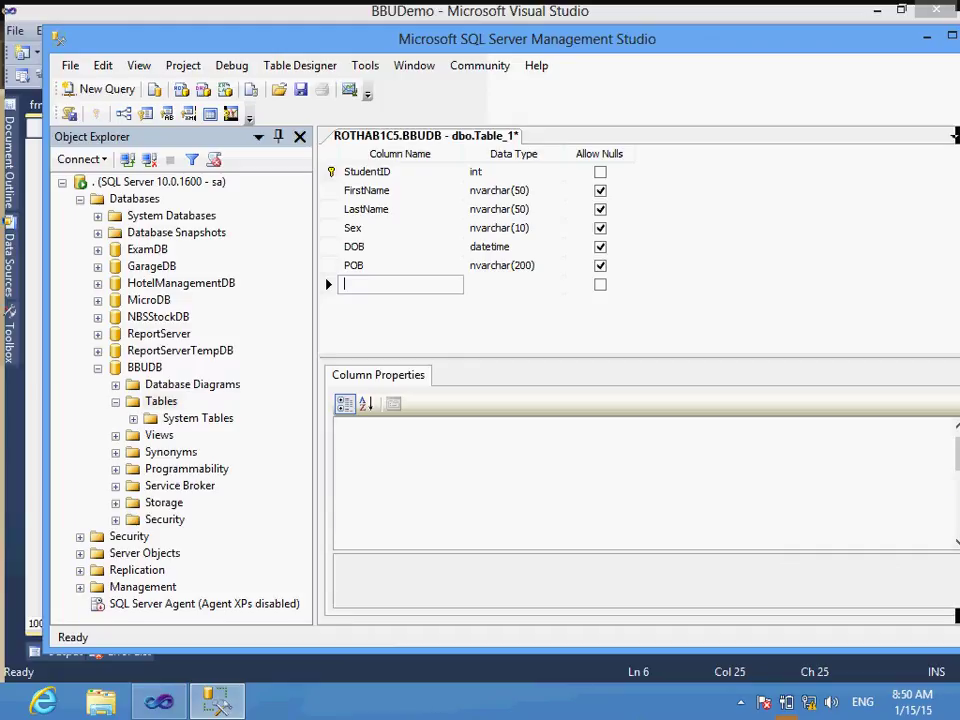
# Step: Add an Address column of type nvarchar(200)
pyautogui.write('Address')
pyautogui.press('Tab')
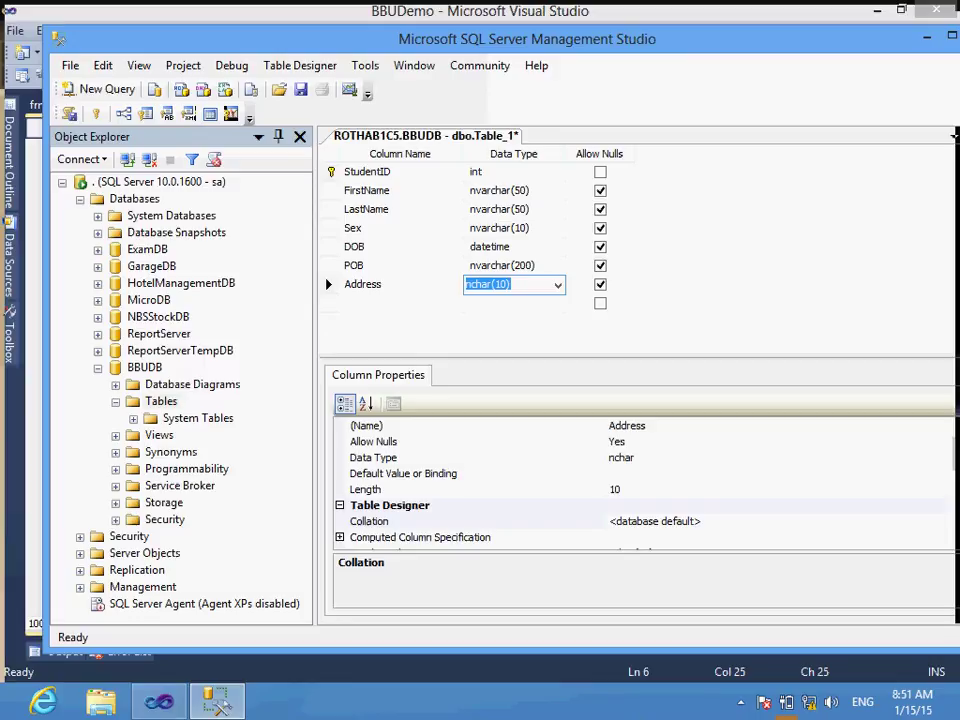
pyautogui.write('nvar')
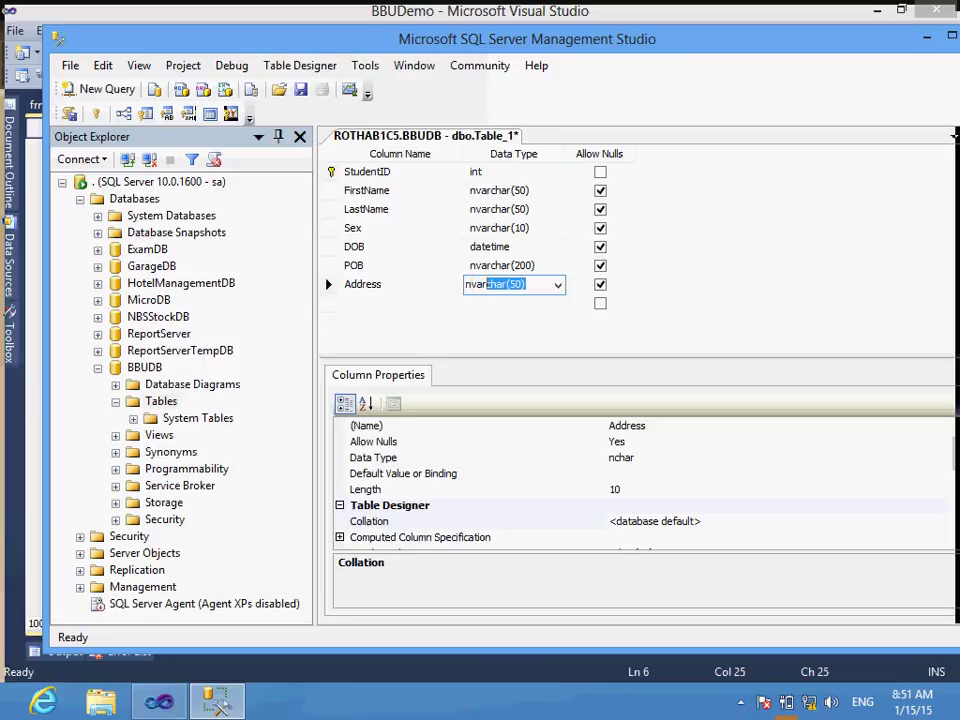
pyautogui.click(513, 284)
pyautogui.press('BackSpace')
pyautogui.write('20')
pyautogui.click(400, 303)
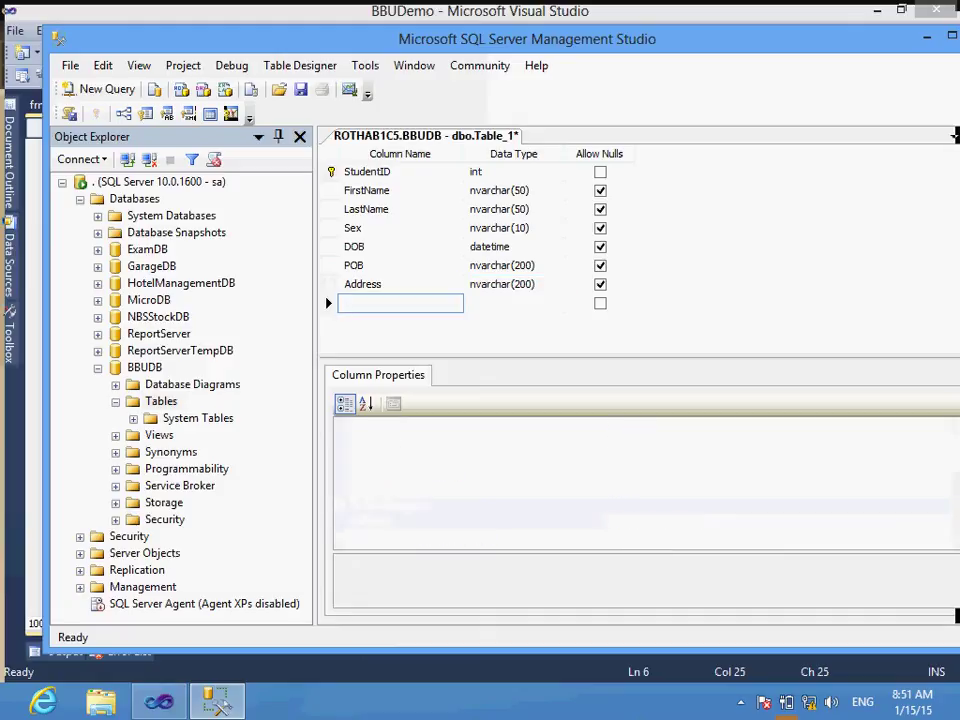
# Step: Add a Phone column of type nvarchar(20), then select the FirstName row
pyautogui.write('Phone')
pyautogui.press('Tab')
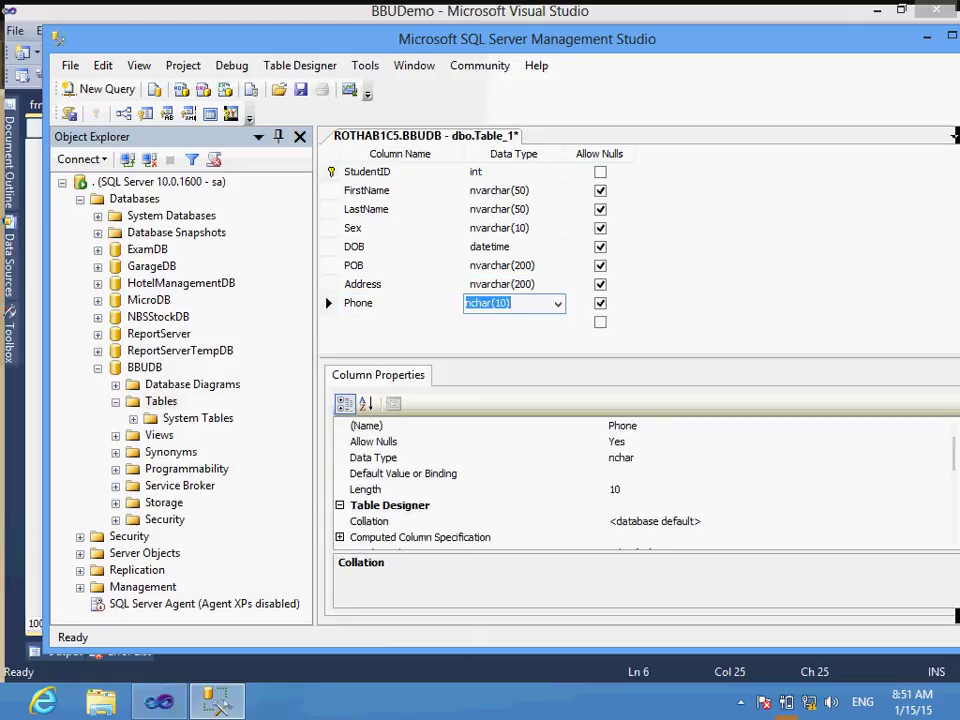
pyautogui.write('nvar')
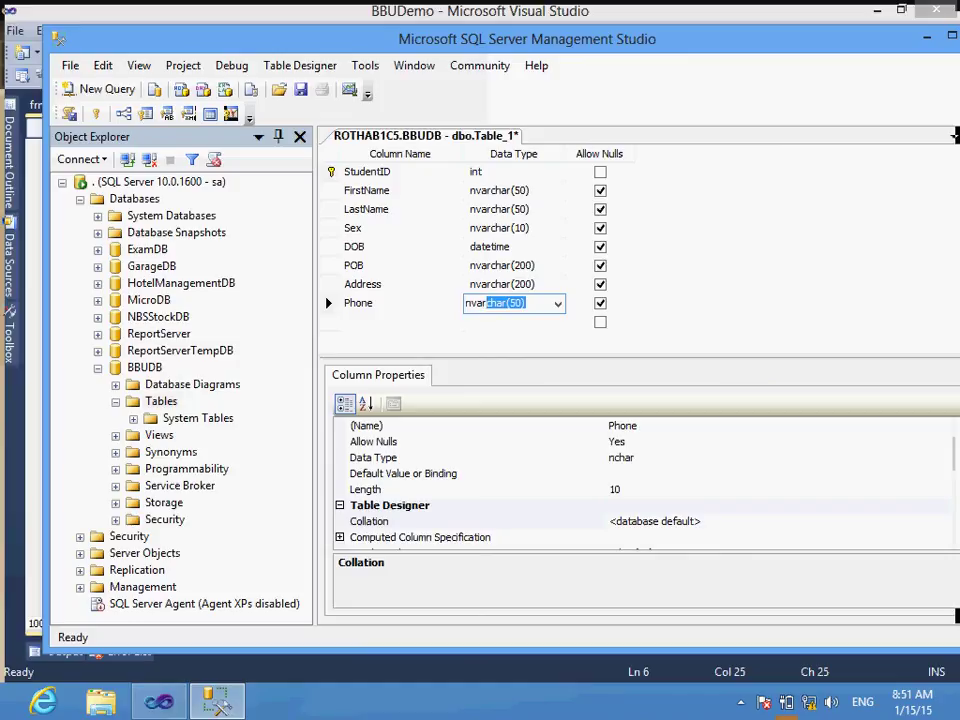
pyautogui.press('End')
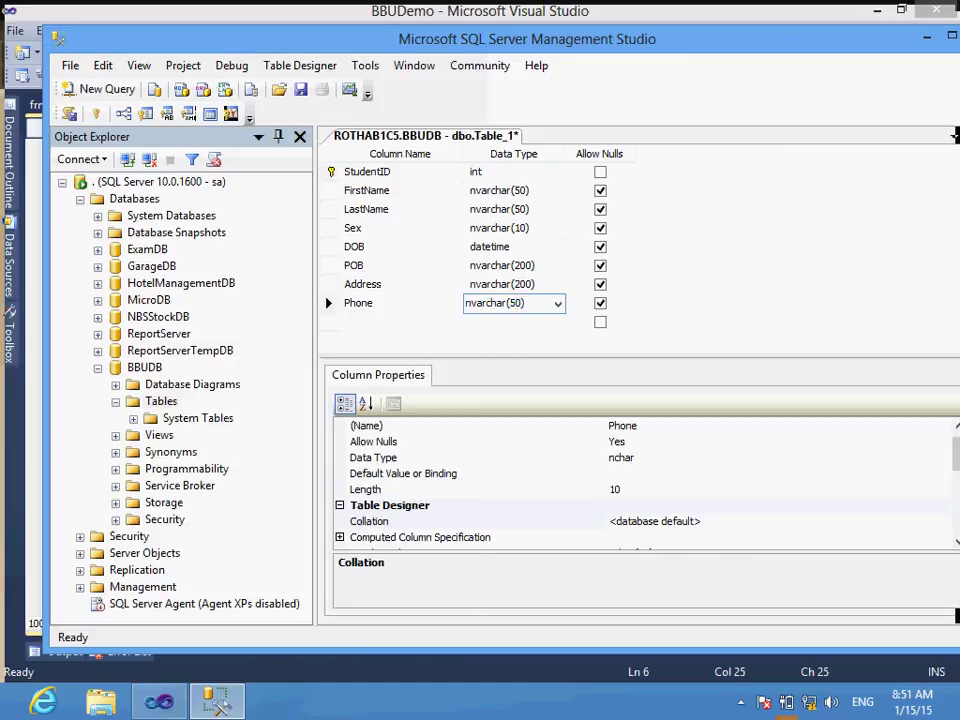
pyautogui.doubleClick(514, 302)
pyautogui.press('BackSpace')
pyautogui.write('20')
pyautogui.click(362, 284)
pyautogui.click(357, 302)
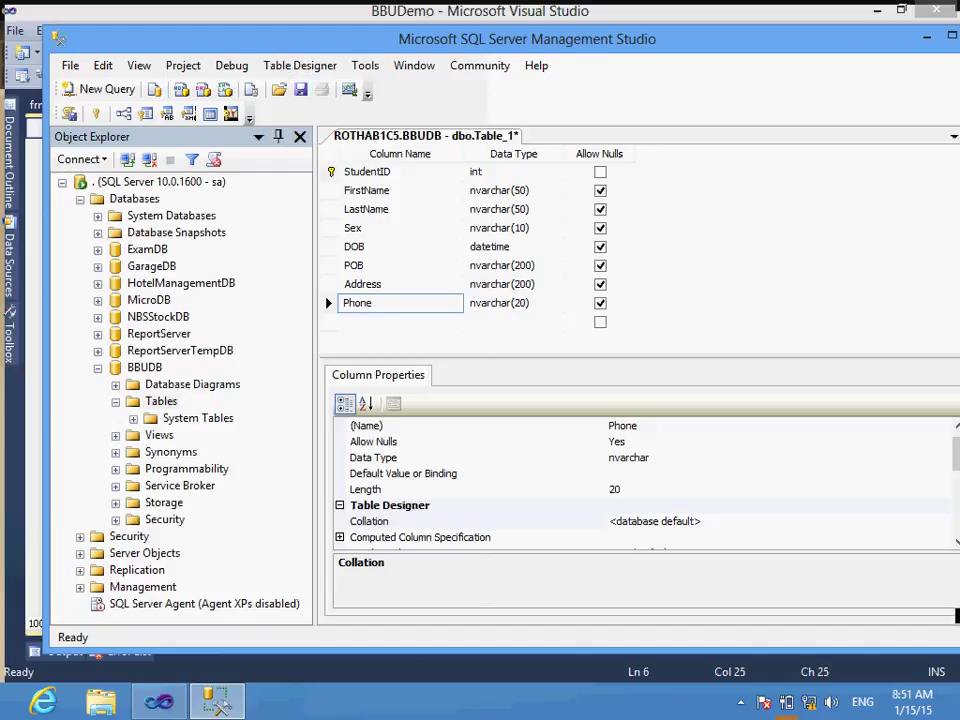
pyautogui.click(328, 190)
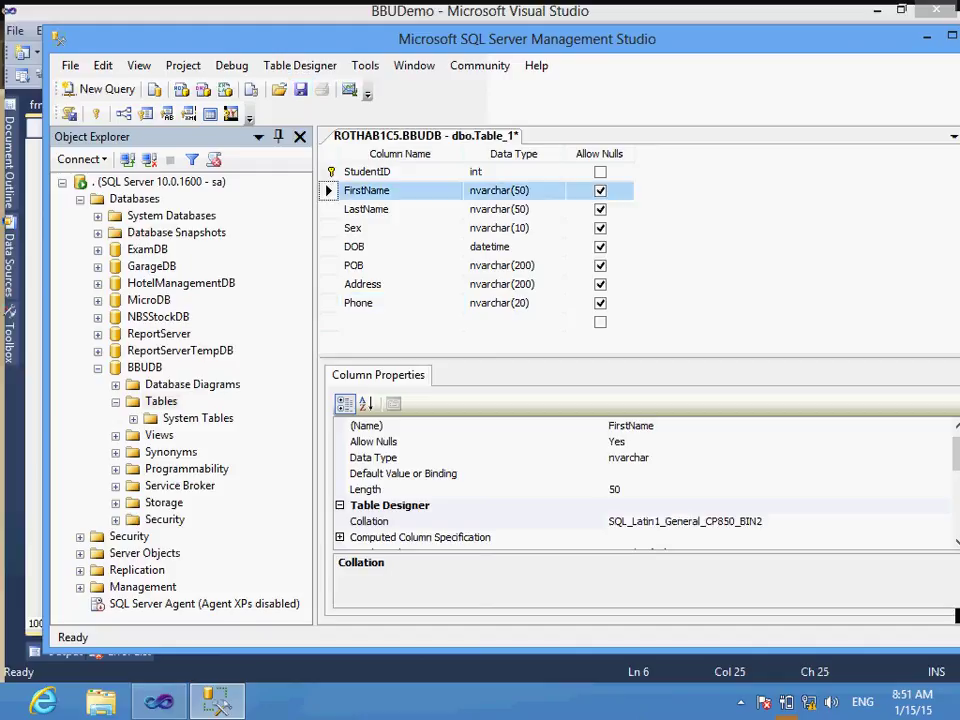
# Step: Copy FirstName's SQL_Latin1_General_CP850_BIN2 collation value from its properties
pyautogui.moveTo(640, 357); pyautogui.dragTo(640, 267)
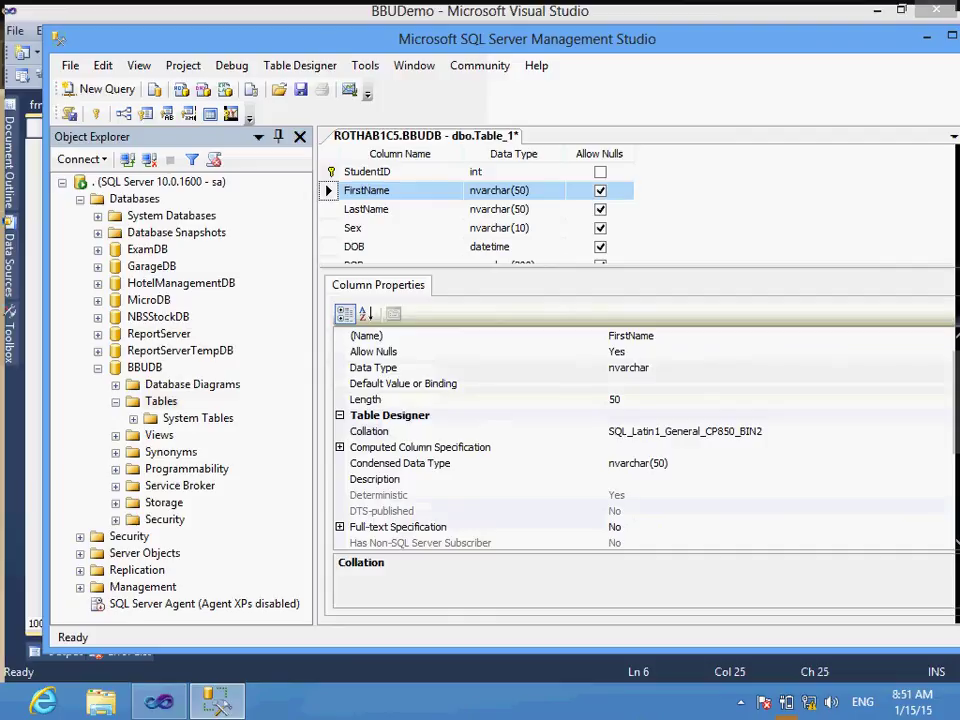
pyautogui.click(369, 431)
pyautogui.click(608, 431)
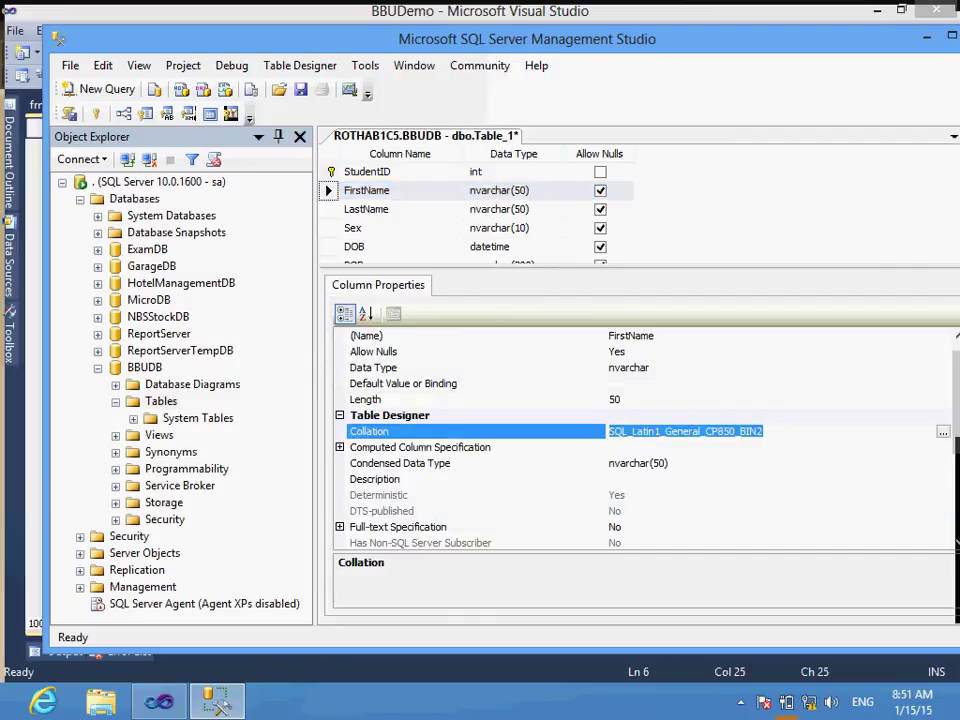
pyautogui.click(513, 209)
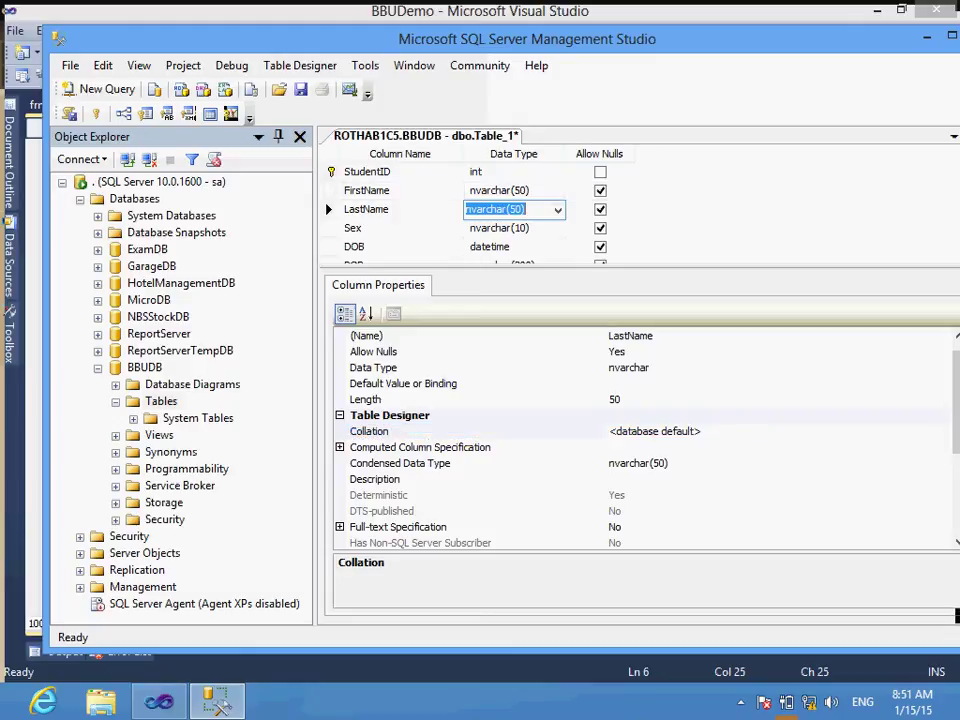
pyautogui.click(513, 190)
pyautogui.click(369, 431)
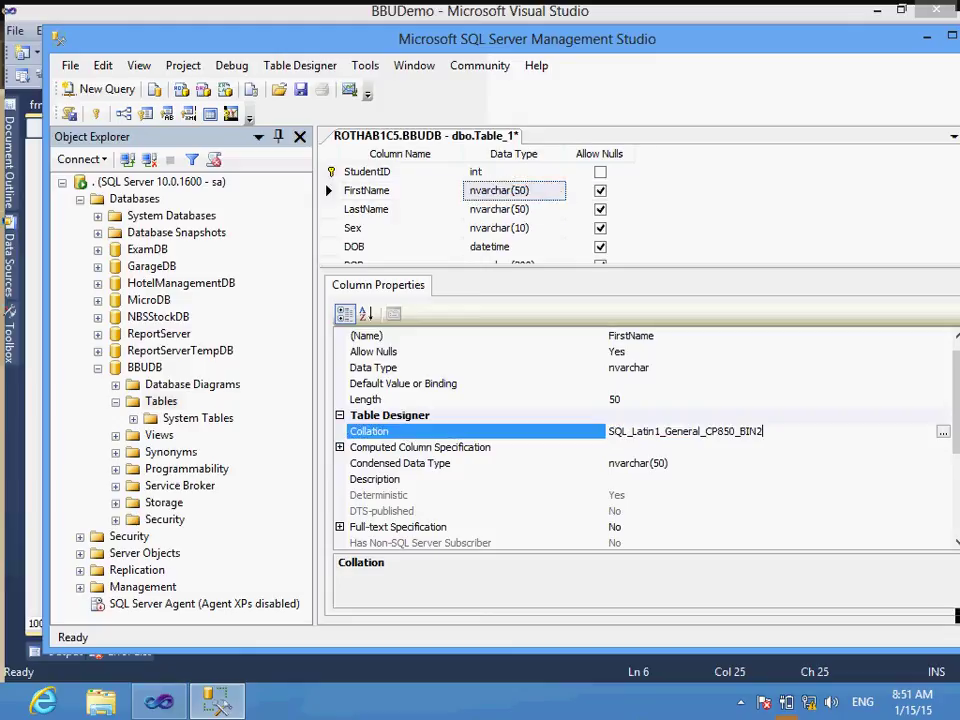
pyautogui.hotkey('ctrl', 'a')
pyautogui.hotkey('ctrl', 'c')
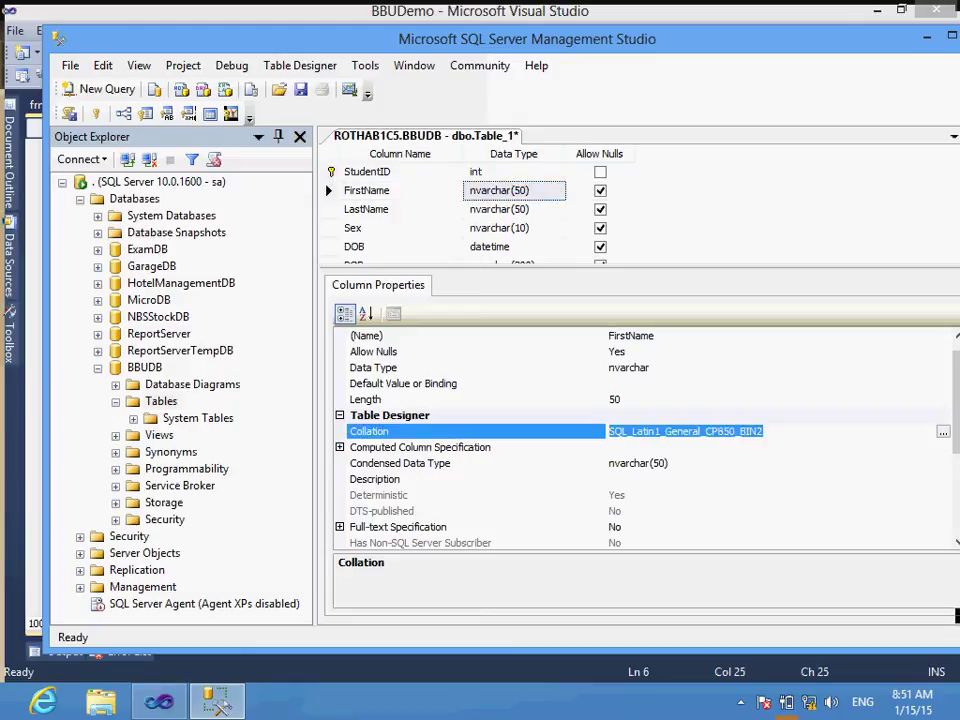
# Step: Paste the SQL_Latin1_General_CP850_BIN2 collation into LastName and Sex
pyautogui.click(513, 209)
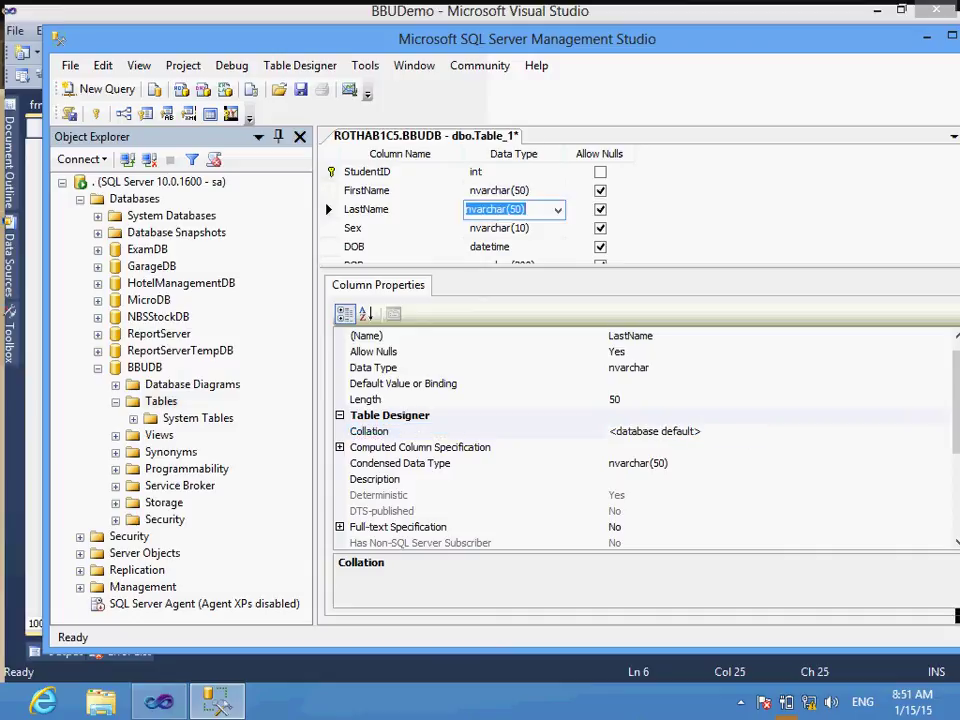
pyautogui.click(369, 431)
pyautogui.hotkey('ctrl', 'a')
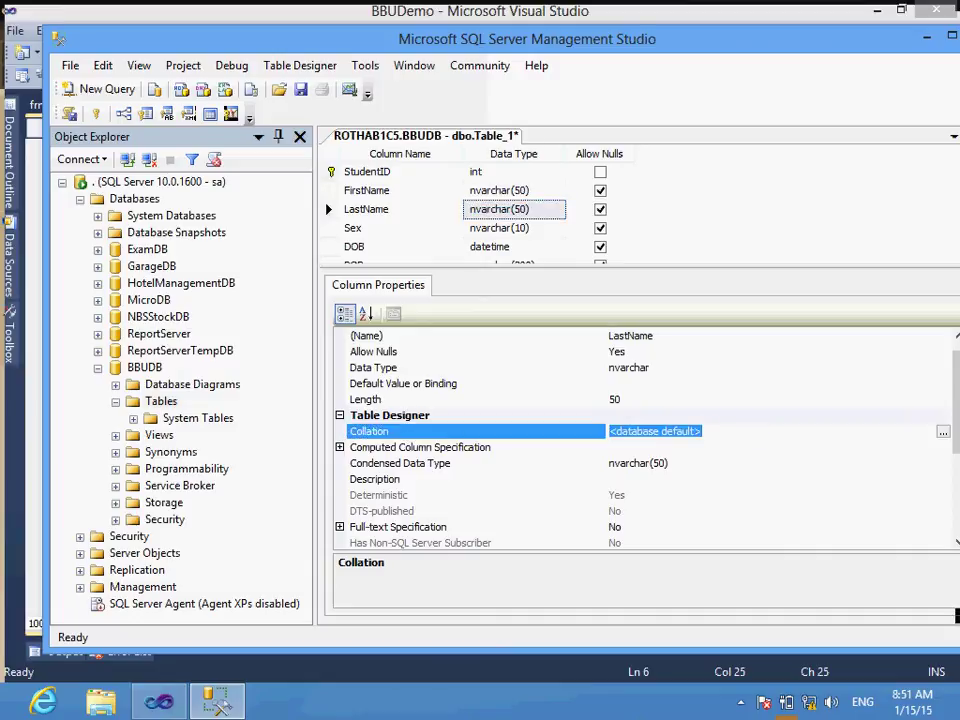
pyautogui.hotkey('ctrl', 'v')
pyautogui.click(513, 228)
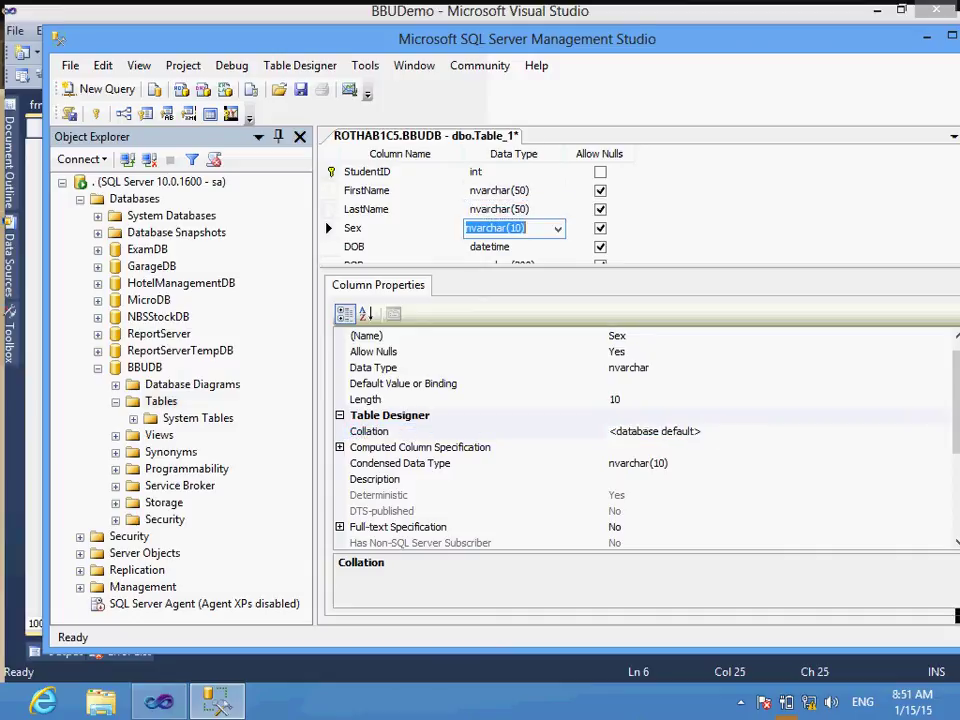
pyautogui.click(369, 431)
pyautogui.hotkey('ctrl', 'a')
pyautogui.hotkey('ctrl', 'v')
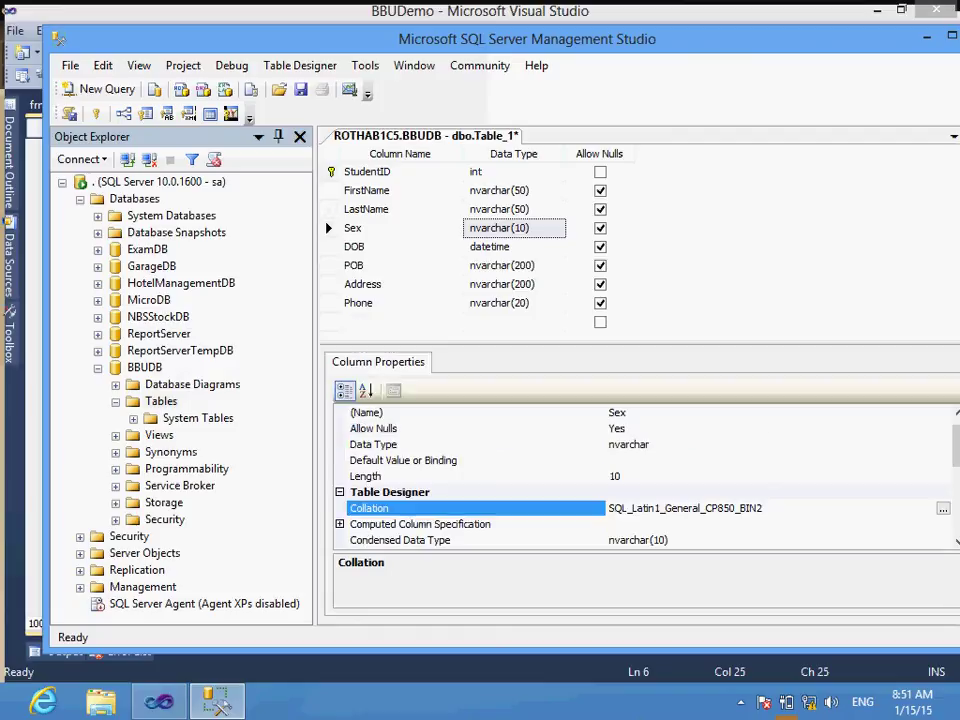
# Step: Paste the SQL_Latin1_General_CP850_BIN2 collation into POB, Address and Phone
pyautogui.click(513, 265)
pyautogui.hotkey('ctrl', 'v')
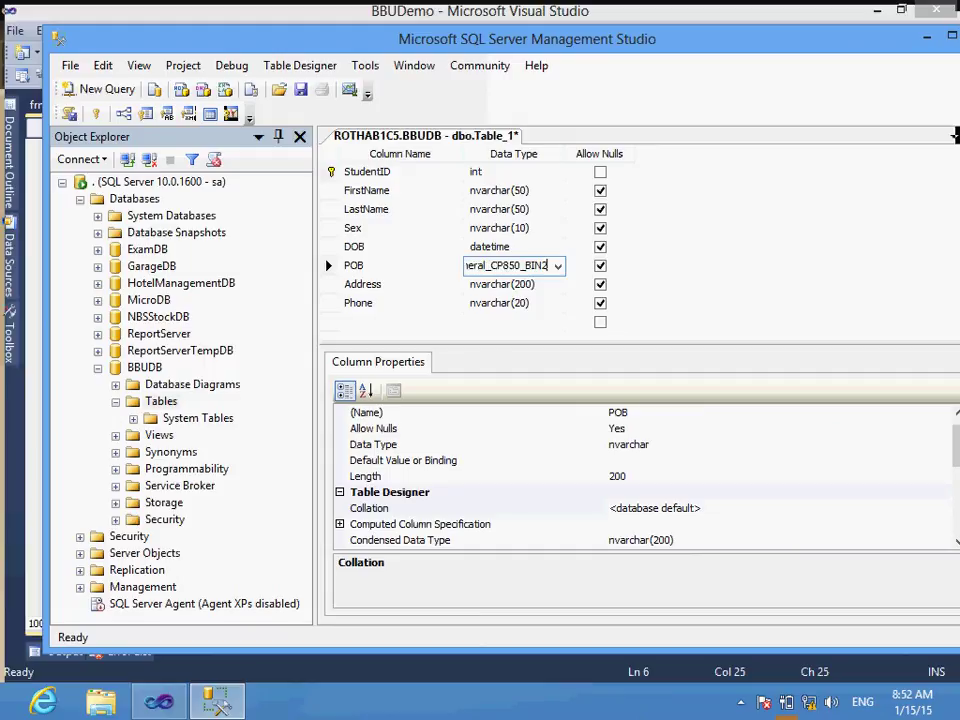
pyautogui.hotkey('ctrl', 'z')
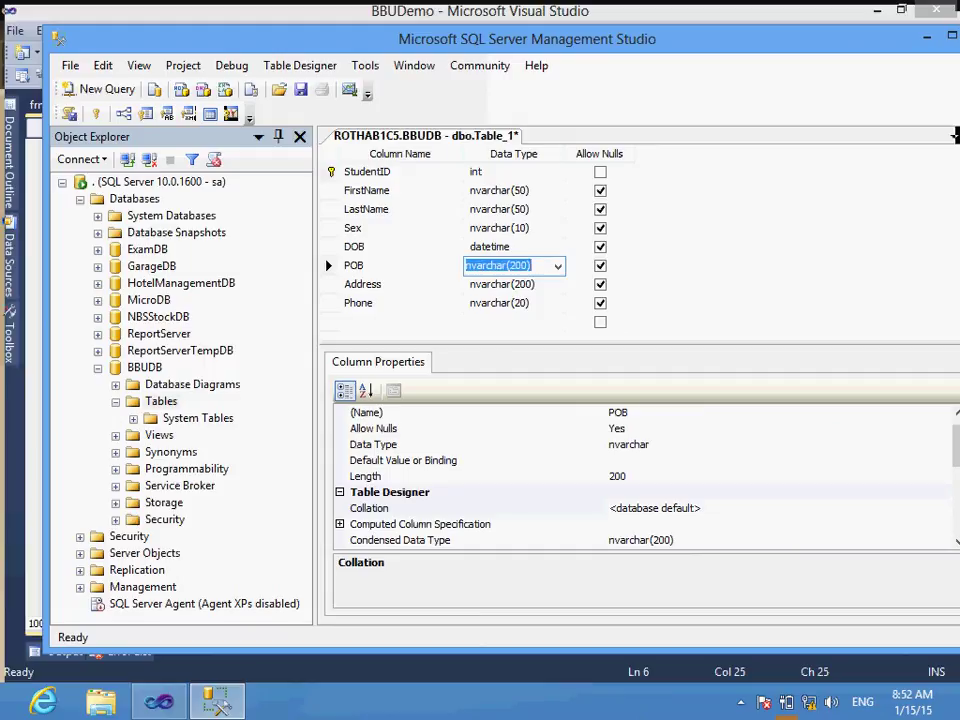
pyautogui.click(400, 508)
pyautogui.hotkey('ctrl', 'v')
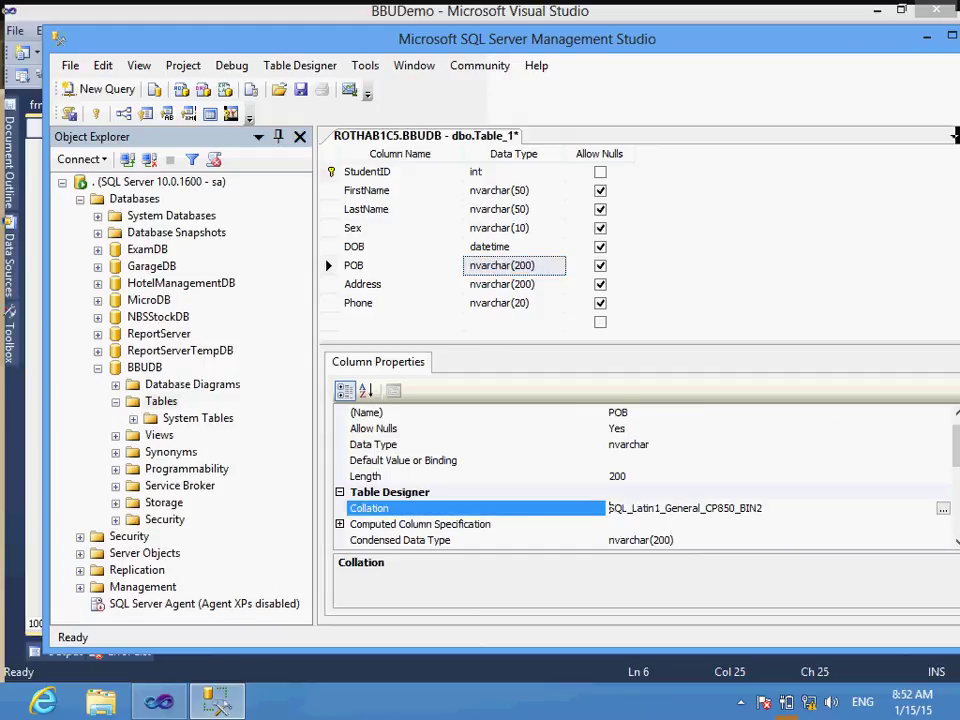
pyautogui.click(514, 284)
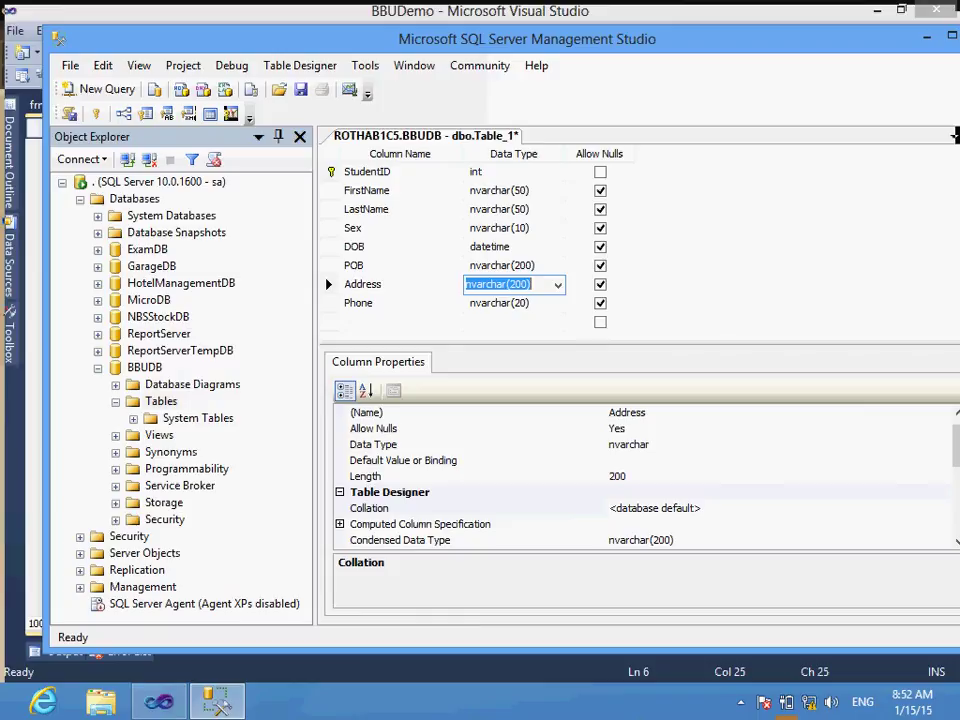
pyautogui.hotkey('ctrl', 'v')
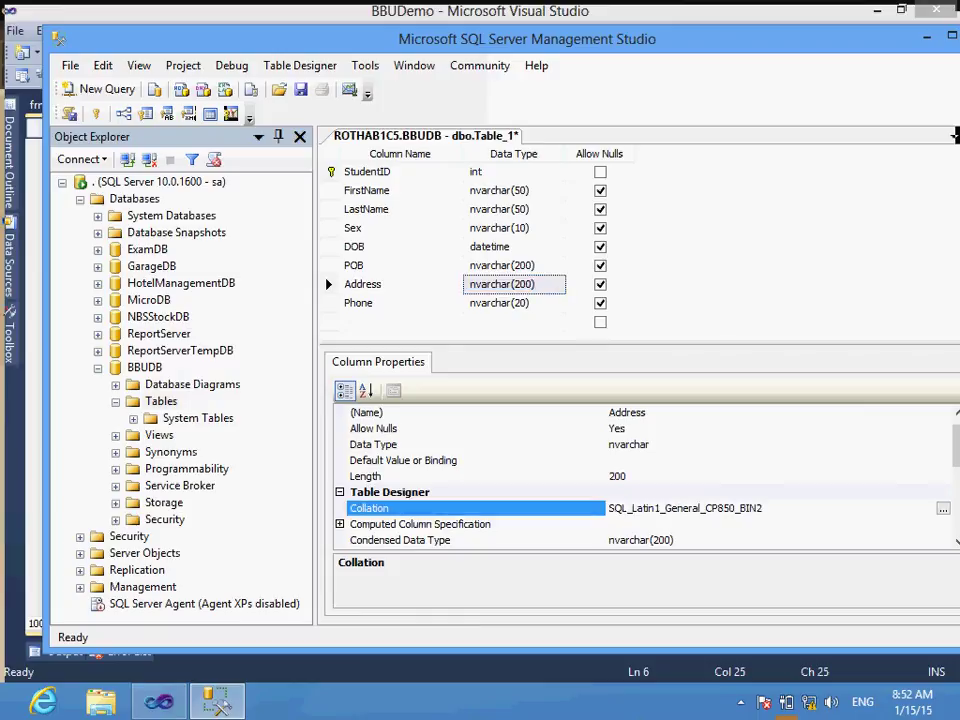
pyautogui.click(514, 303)
pyautogui.click(400, 508)
pyautogui.hotkey('ctrl', 'v')
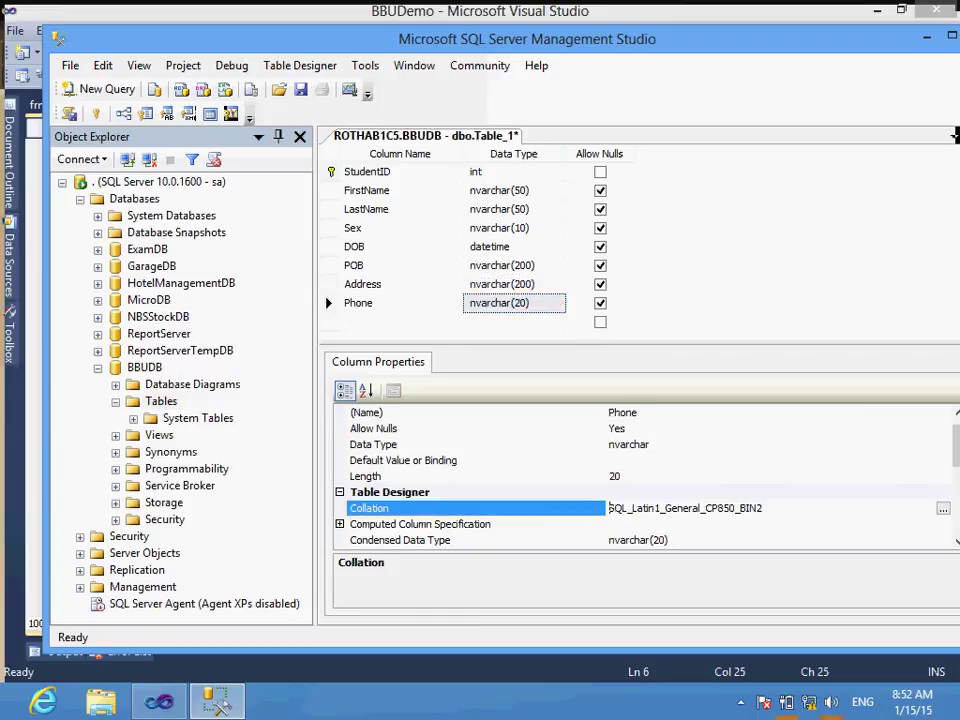
pyautogui.click(362, 284)
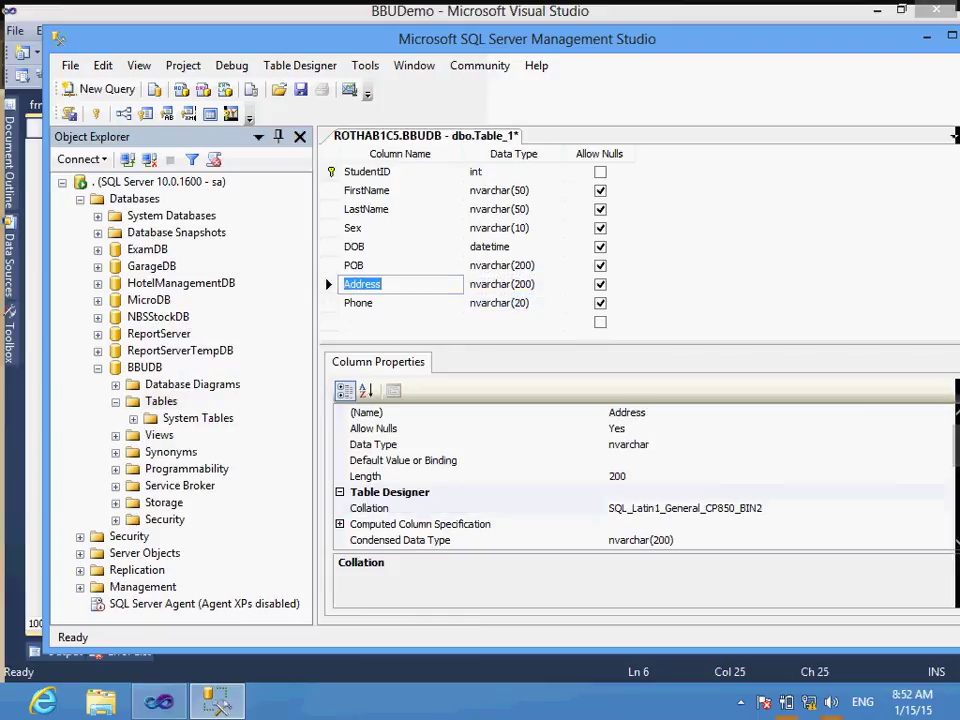
# Step: Save the table as tblStudent and select it in the BBUDB tree
pyautogui.click(300, 89)
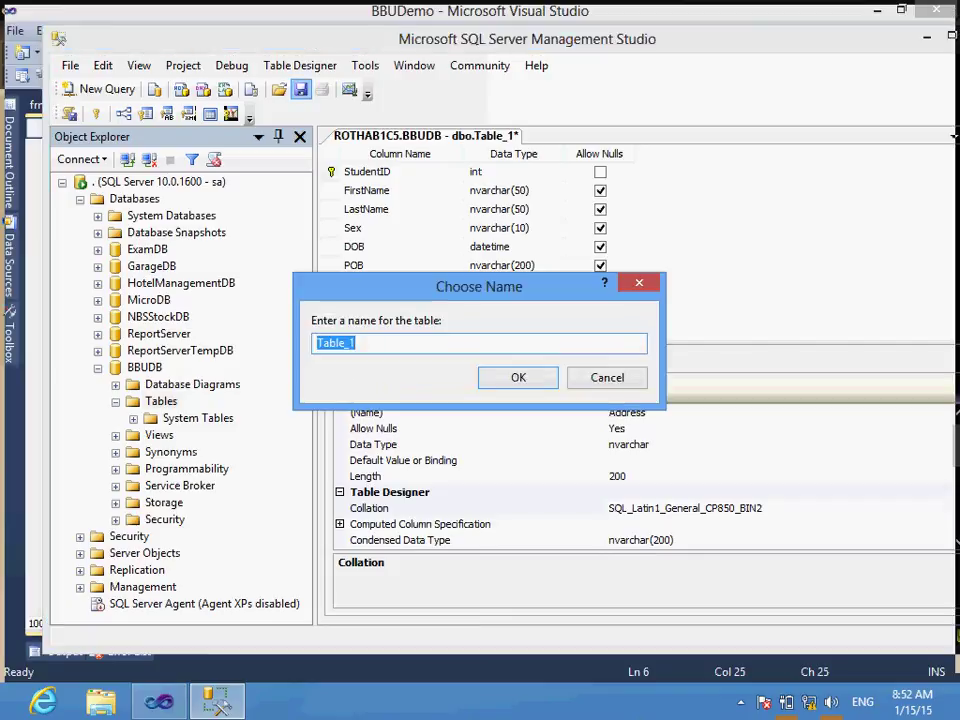
pyautogui.write('tbl')
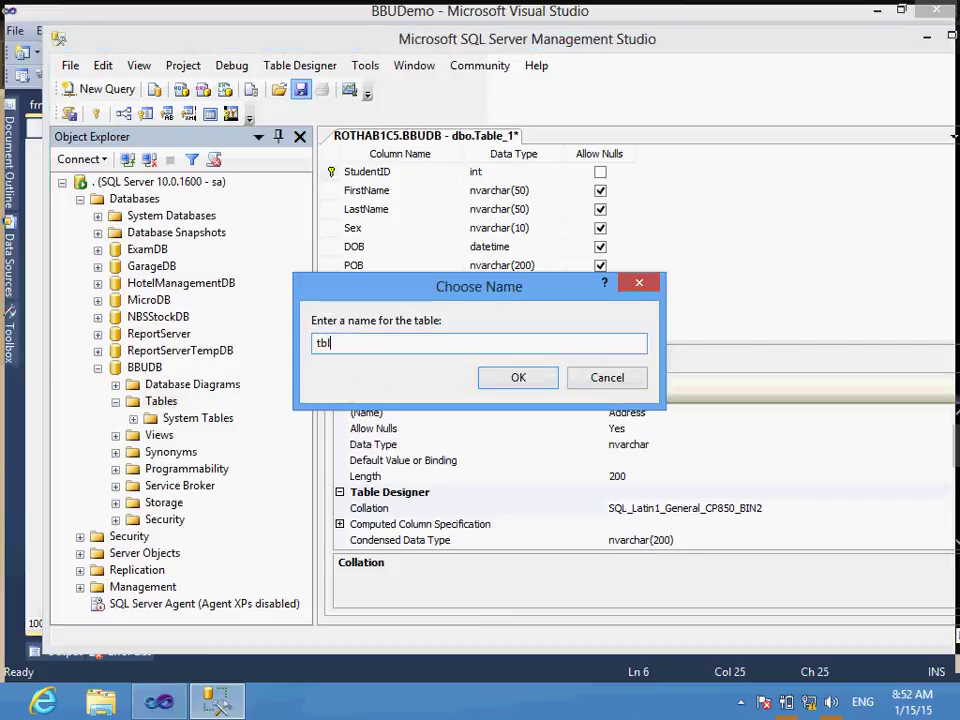
pyautogui.write('Student')
pyautogui.press('Return')
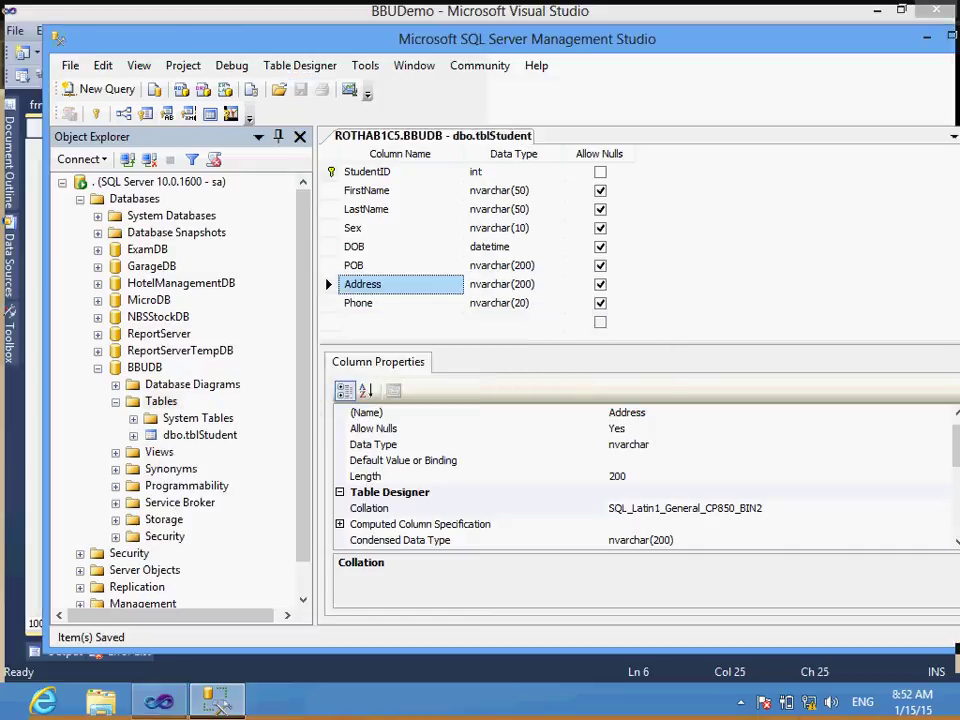
pyautogui.click(200, 435)
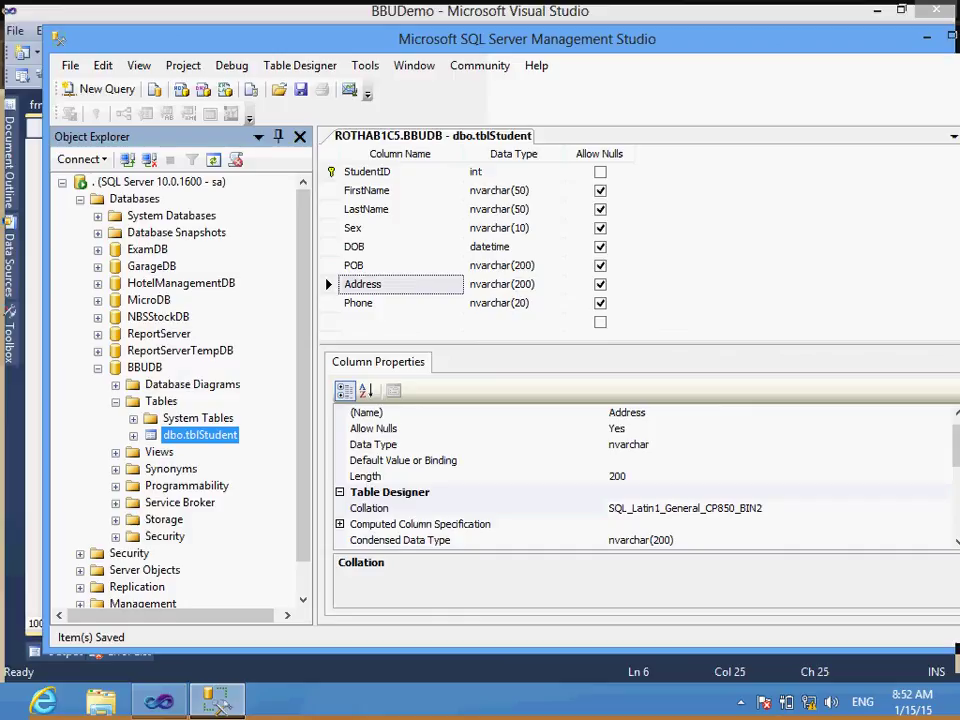
# Step: Open dbo.tblStudent's Edit Top 200 Rows grid and auto-hide Object Explorer
pyautogui.rightClick(196, 435)
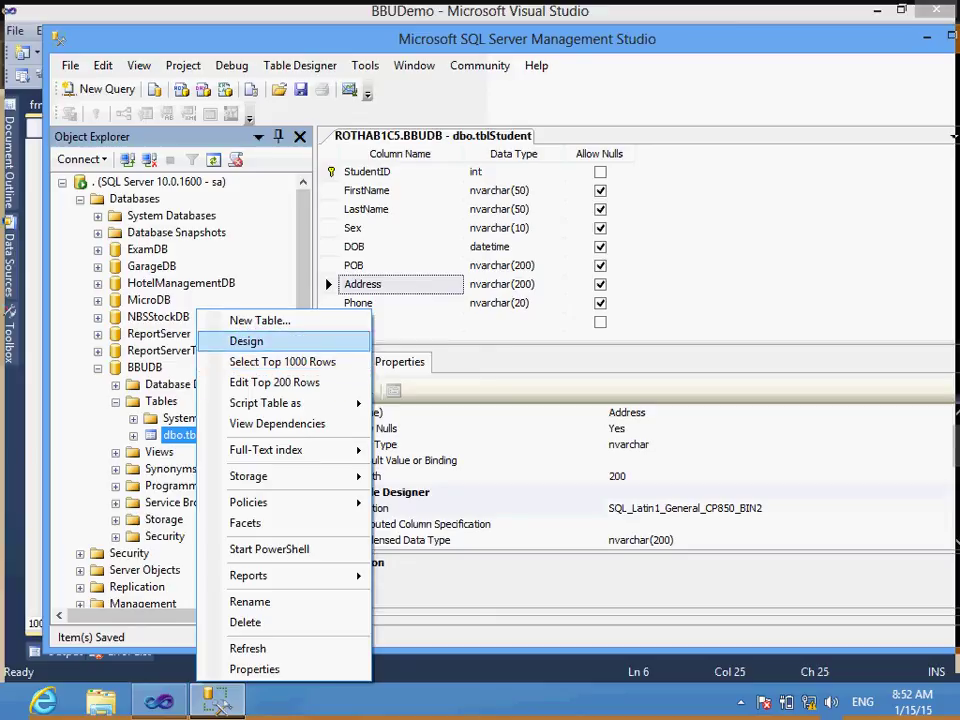
pyautogui.press('Escape')
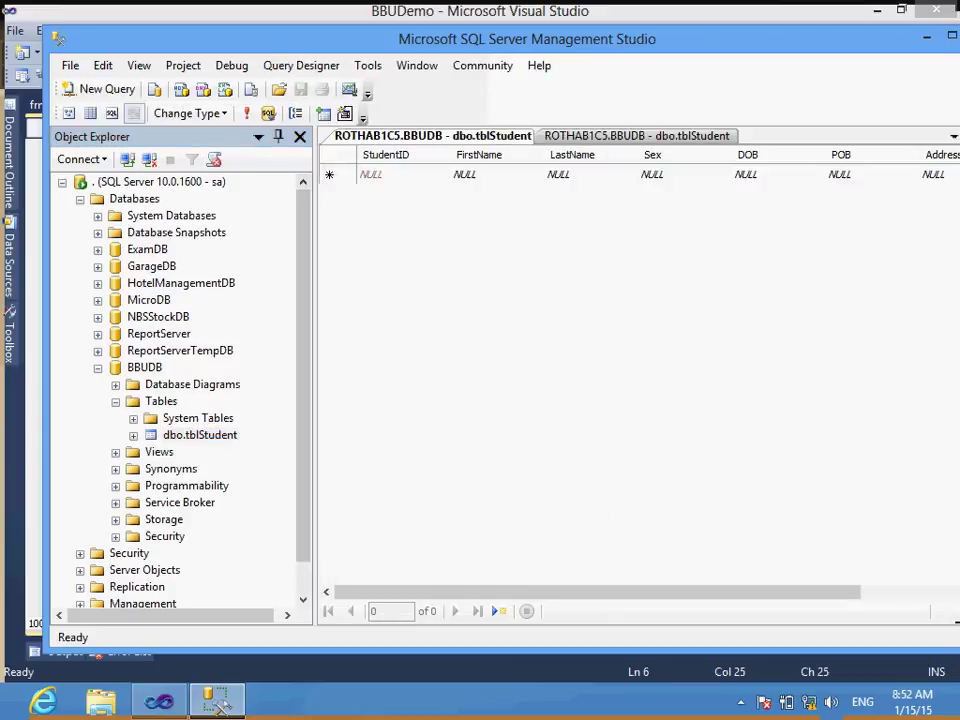
pyautogui.click(278, 136)
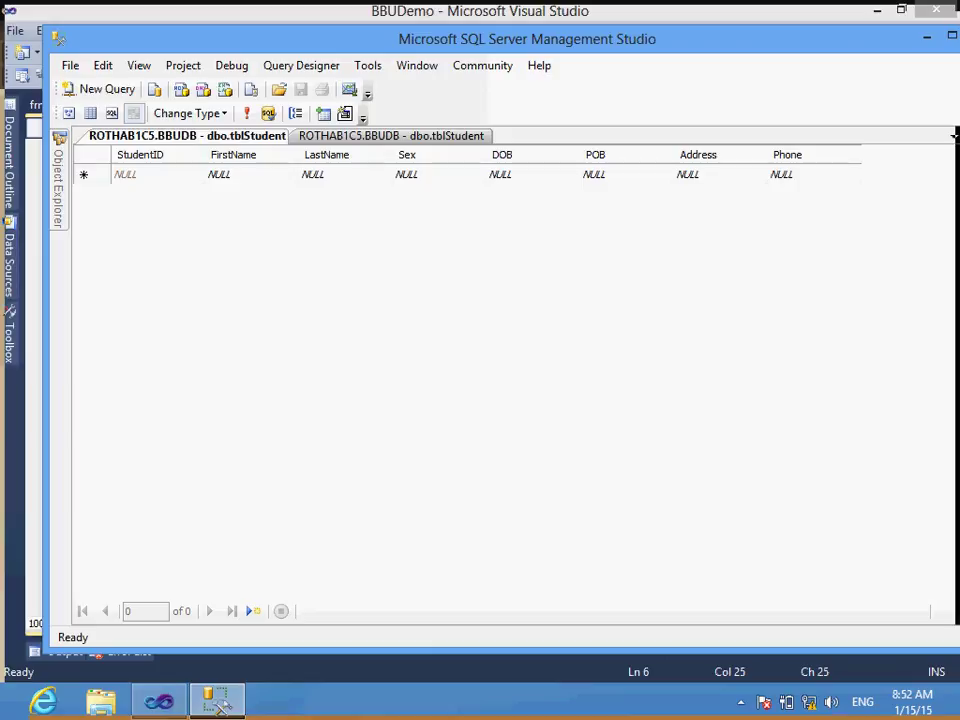
# Step: In the first grid row, enter the student's first and last name and Sex M
pyautogui.click(219, 174)
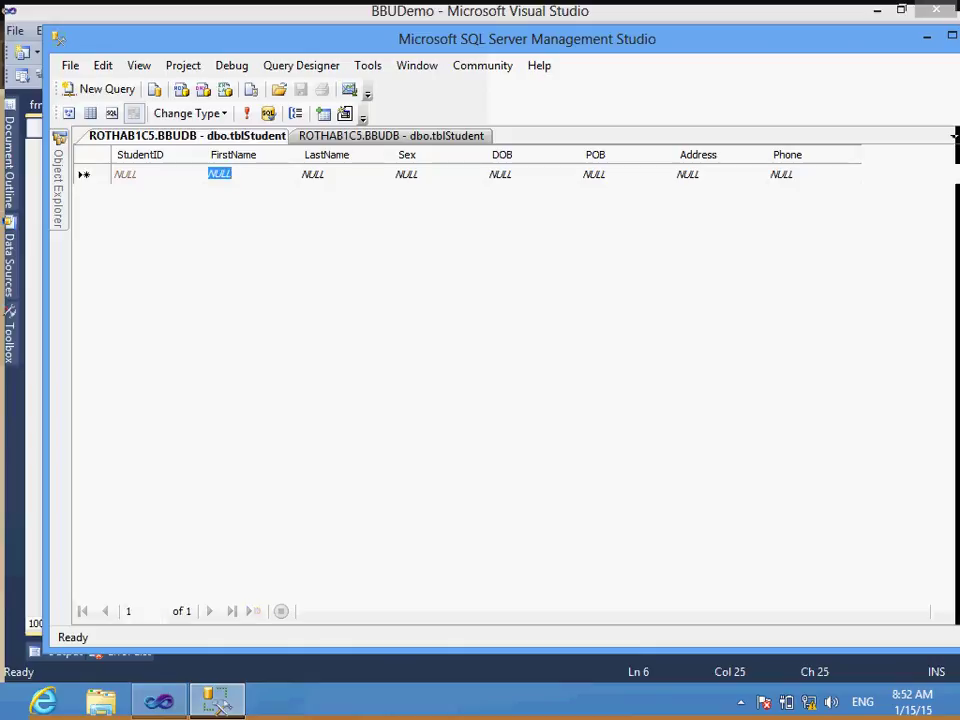
pyautogui.hotkey('alt', 'shift')
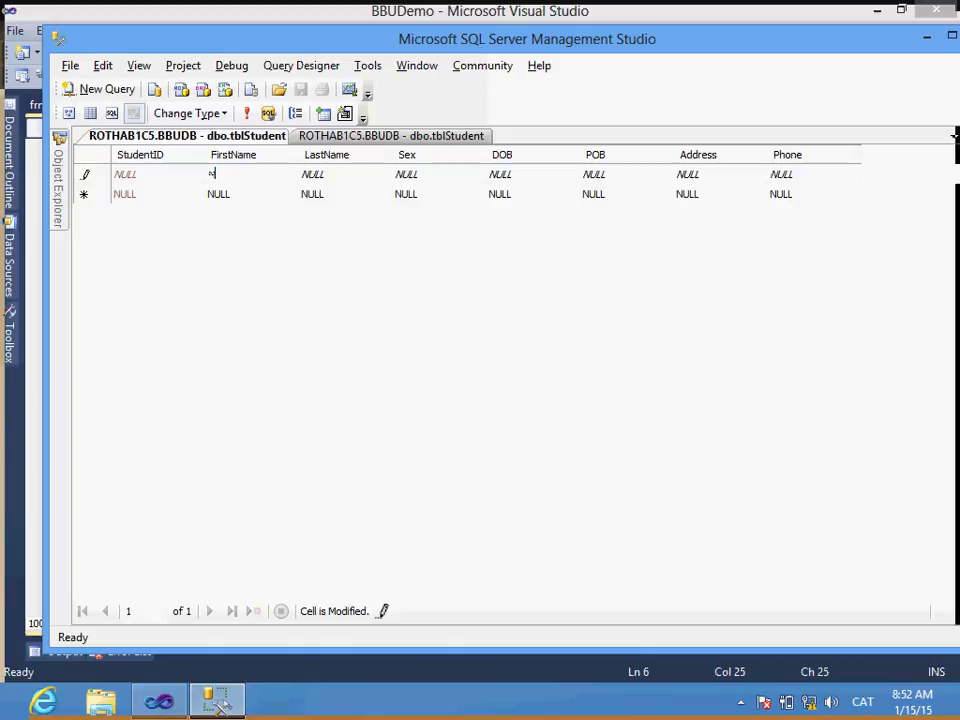
pyautogui.press('BackSpace')
pyautogui.hotkey('alt', 'shift')
pyautogui.press('BackSpace')
pyautogui.hotkey('alt', 'shift')
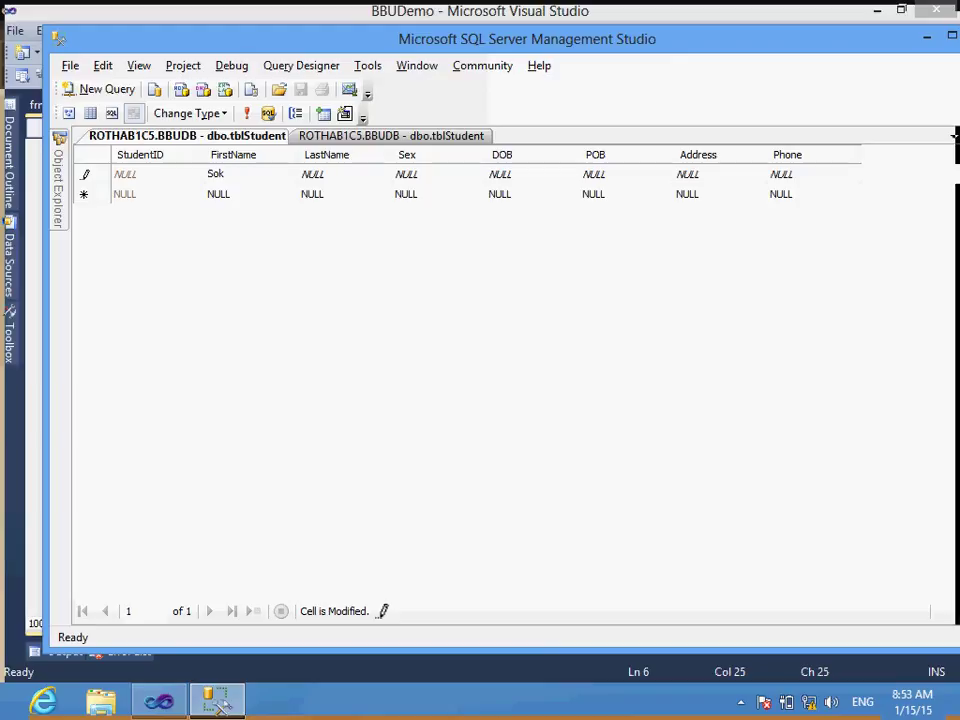
pyautogui.press('Tab')
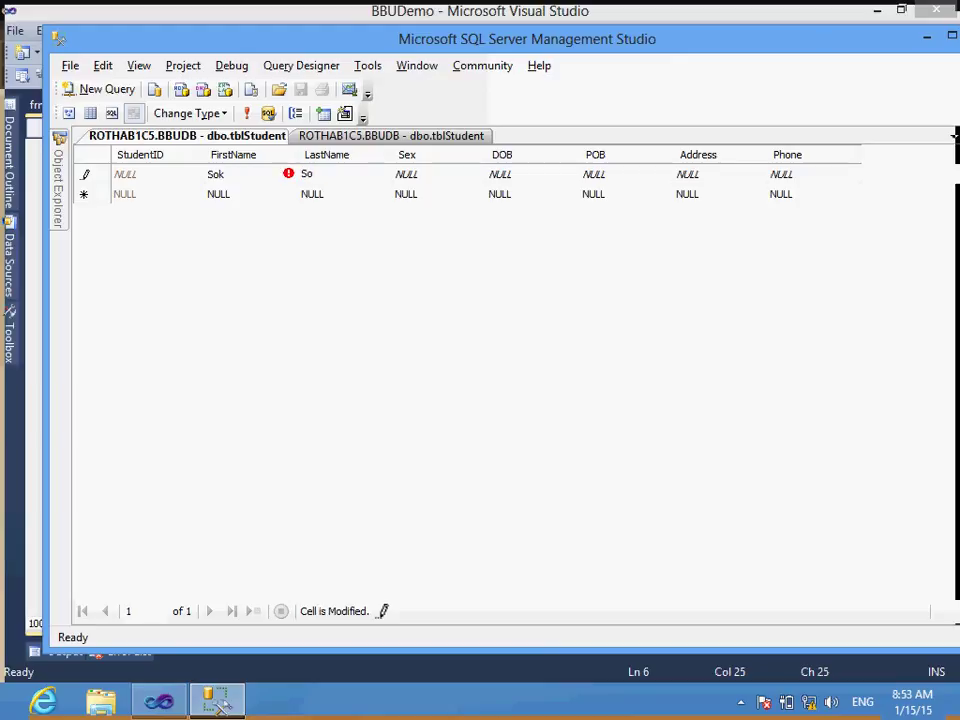
pyautogui.press('Tab')
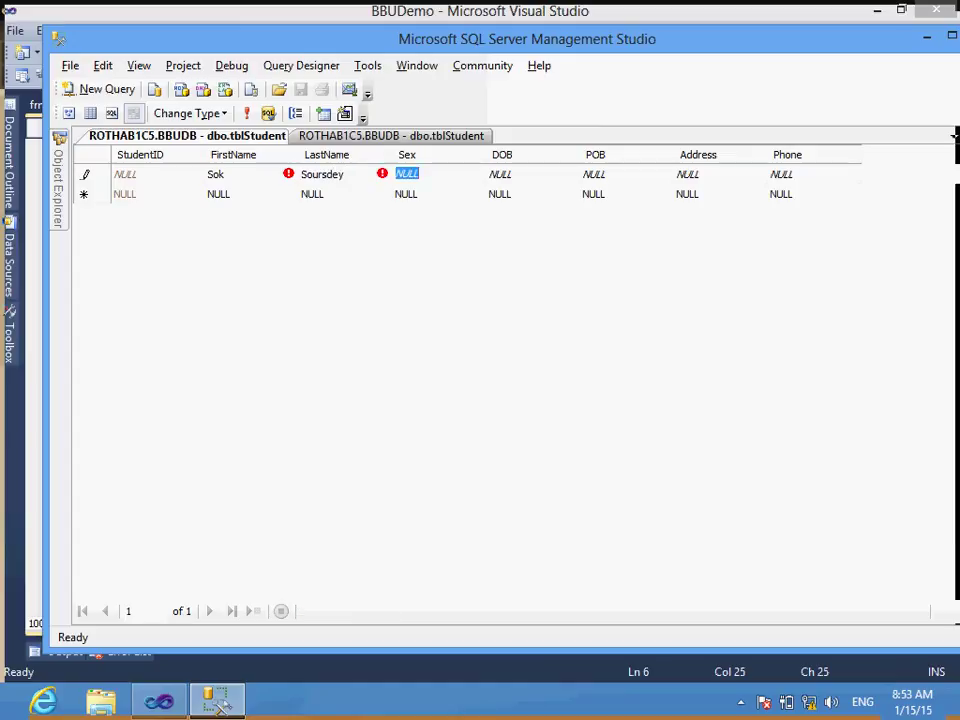
pyautogui.press('Tab')
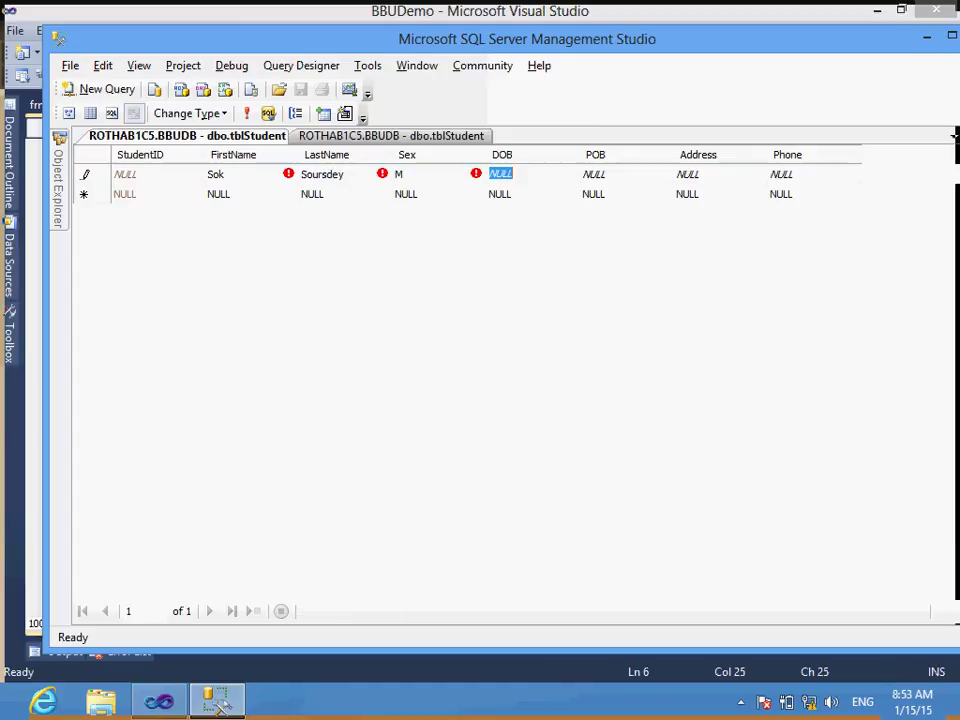
# Step: Enter DOB 2000-01-01, POB PP, Address PP and a phone number, then commit the row
pyautogui.write('200')
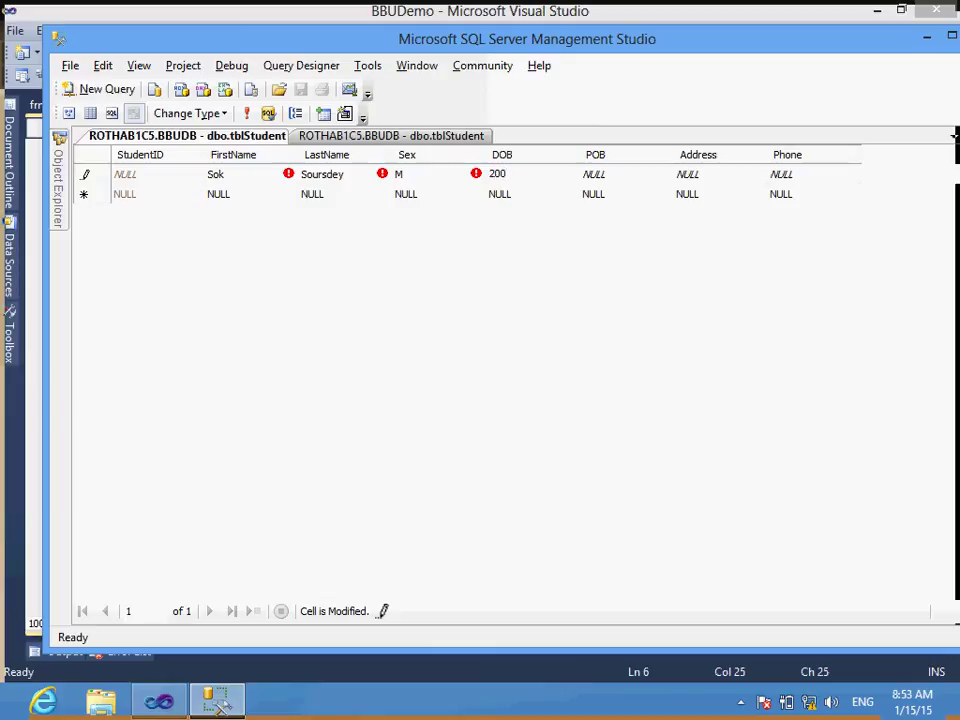
pyautogui.write('0-01-01')
pyautogui.press('Tab')
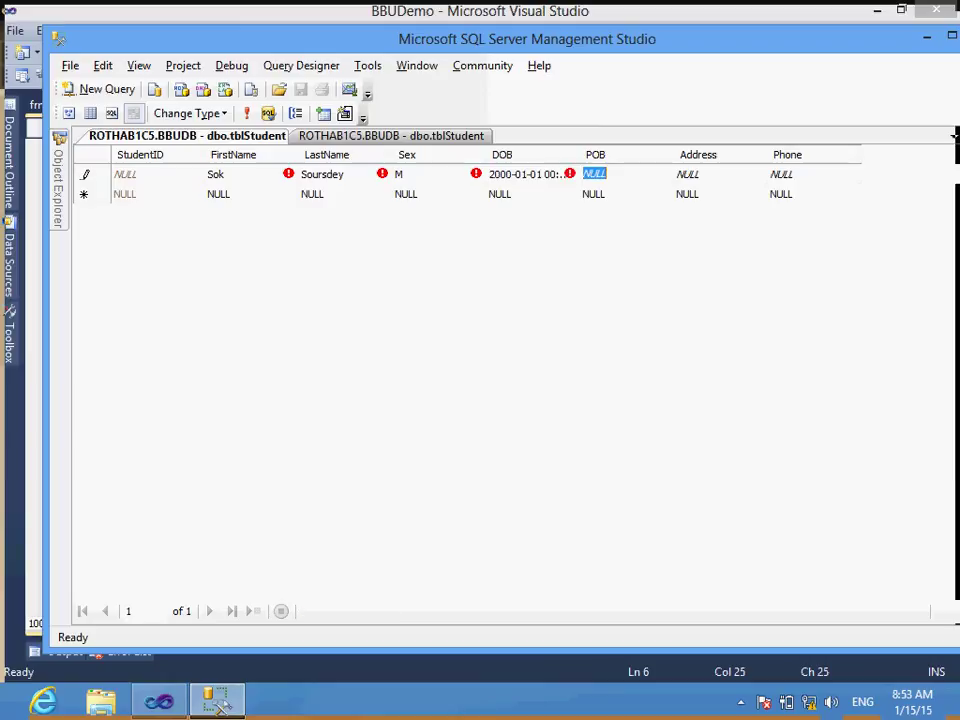
pyautogui.write('PP')
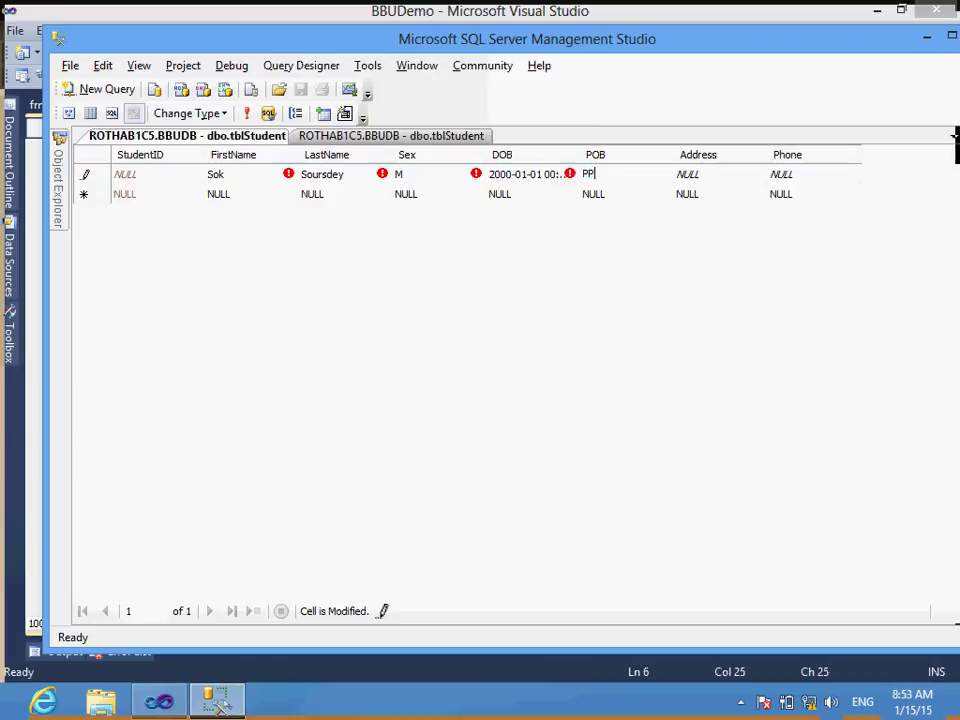
pyautogui.press('Tab')
pyautogui.write('PP')
pyautogui.press('Tab')
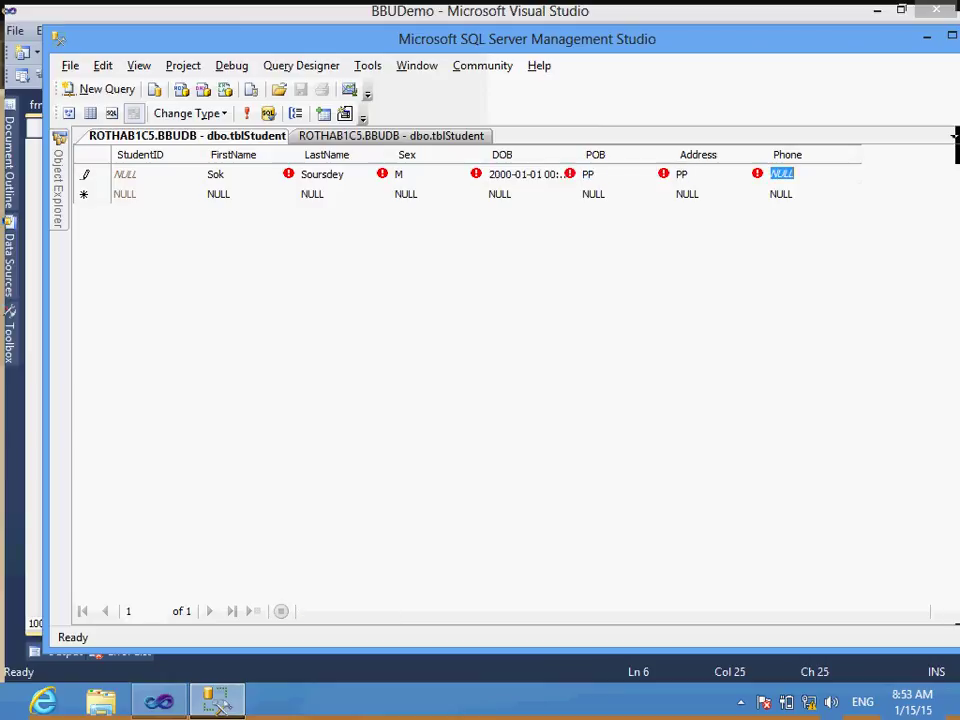
pyautogui.write('01')
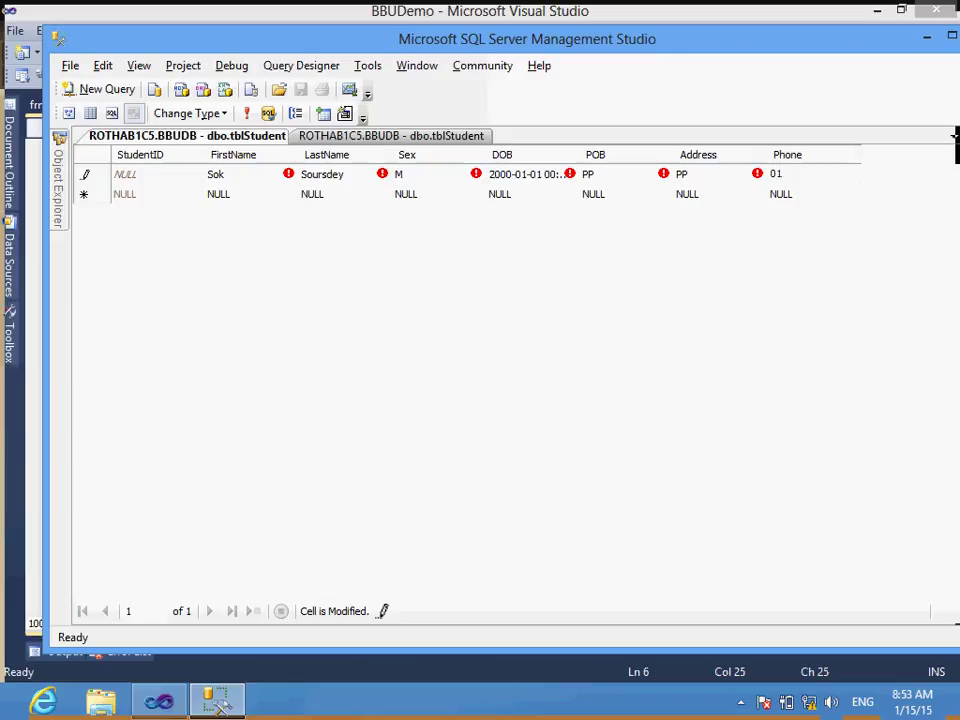
pyautogui.write('23456789')
pyautogui.press('BackSpace')
pyautogui.click(786, 173)
pyautogui.click(805, 173)
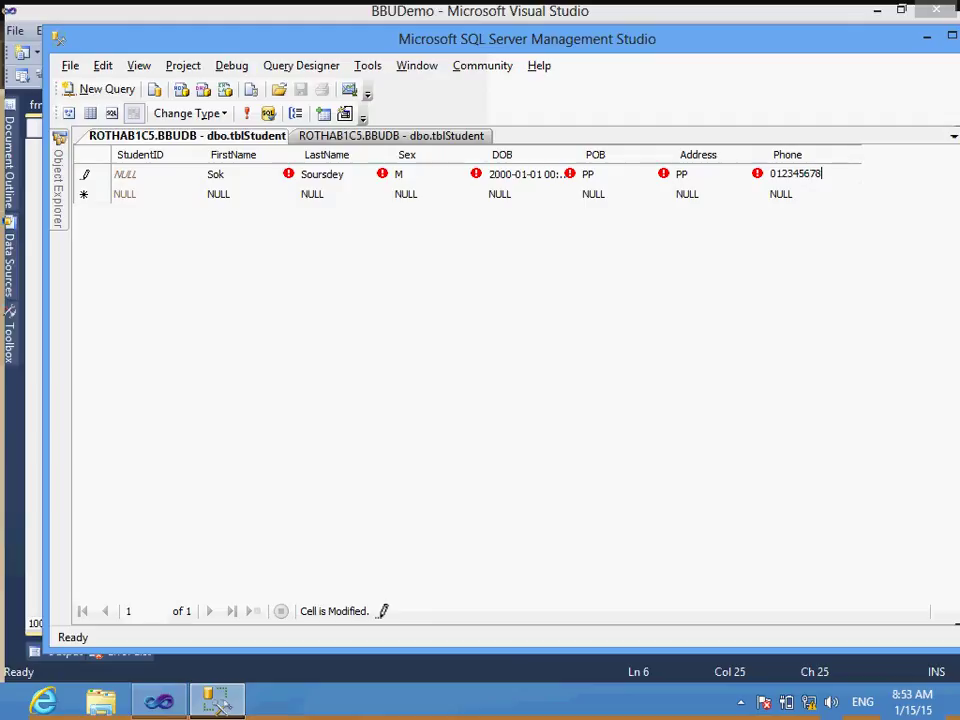
pyautogui.click(595, 193)
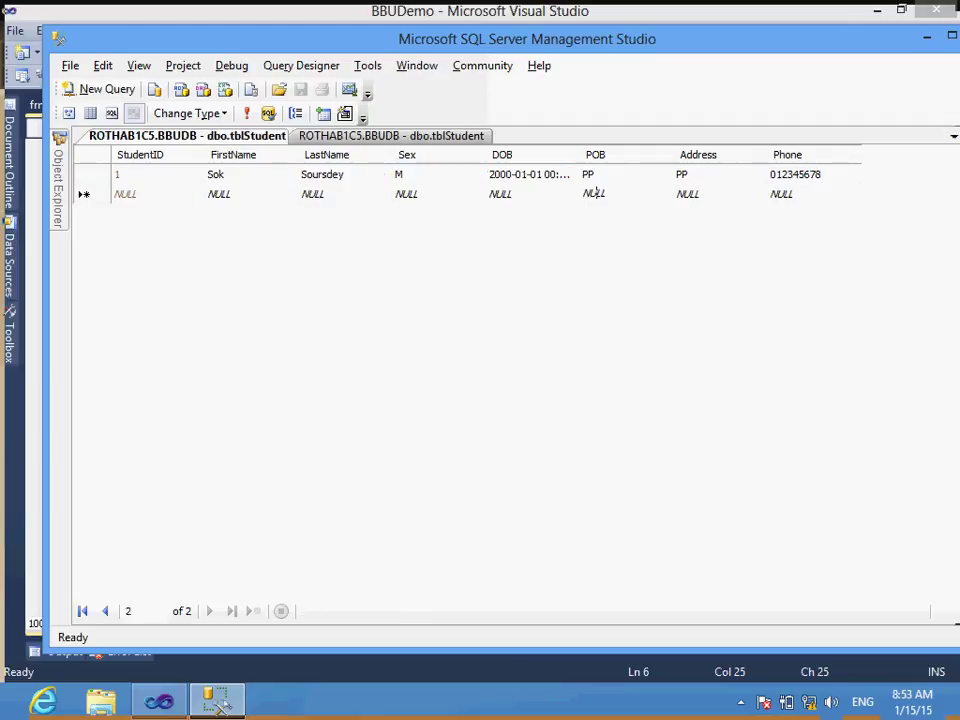
# Step: Paste a copy of the first student row into the new empty row
pyautogui.press('Tab')
pyautogui.press('Escape')
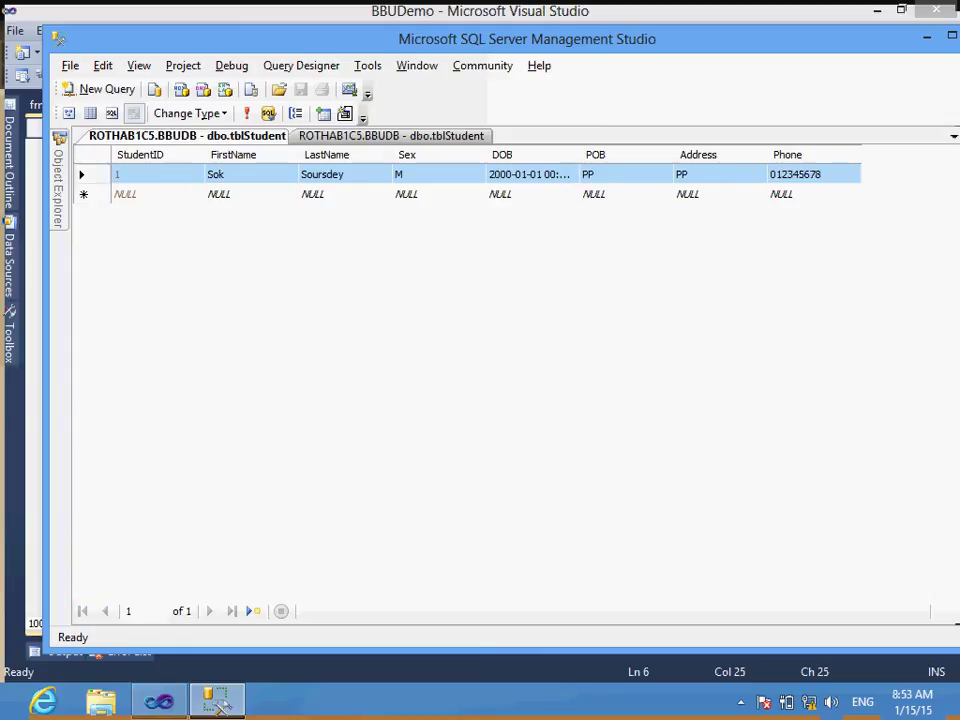
pyautogui.click(83, 194)
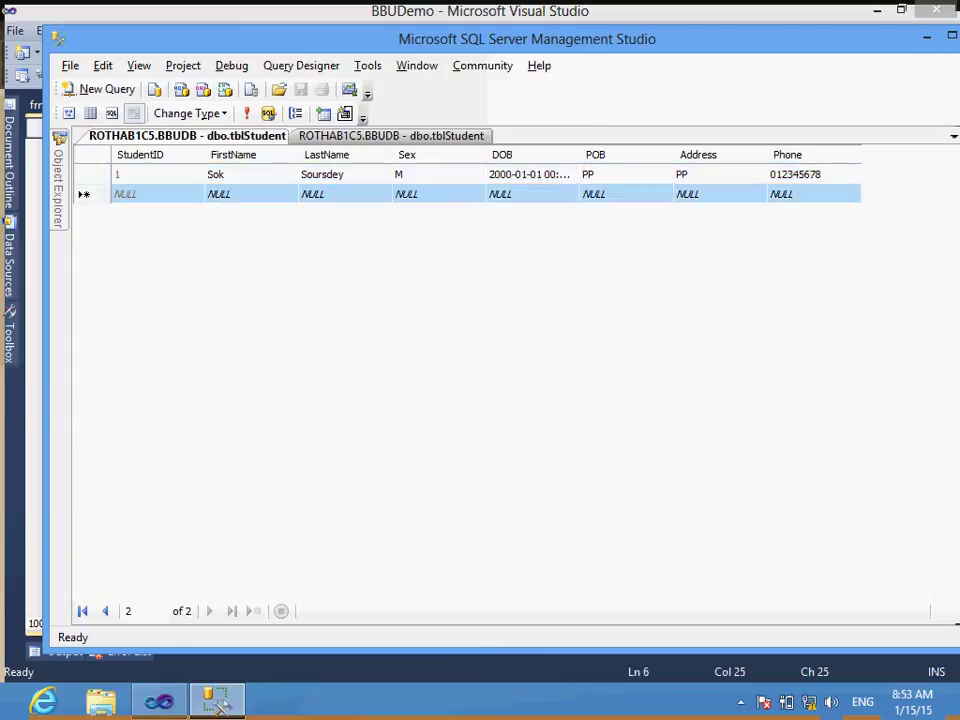
pyautogui.hotkey('ctrl', 'v')
# Step: Change the copied row's last name ending and its DOB year to 2005
pyautogui.click(322, 194)
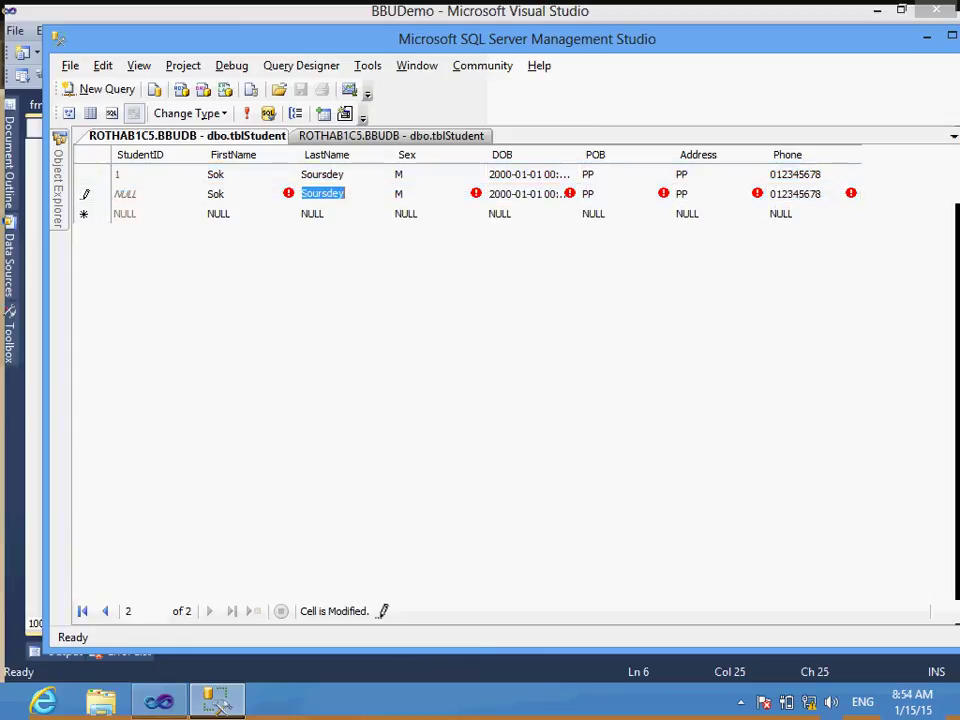
pyautogui.press('End')
pyautogui.press('BackSpace')
pyautogui.press('BackSpace')
pyautogui.press('BackSpace')
pyautogui.press('BackSpace')
pyautogui.press('BackSpace')
pyautogui.press('BackSpace')
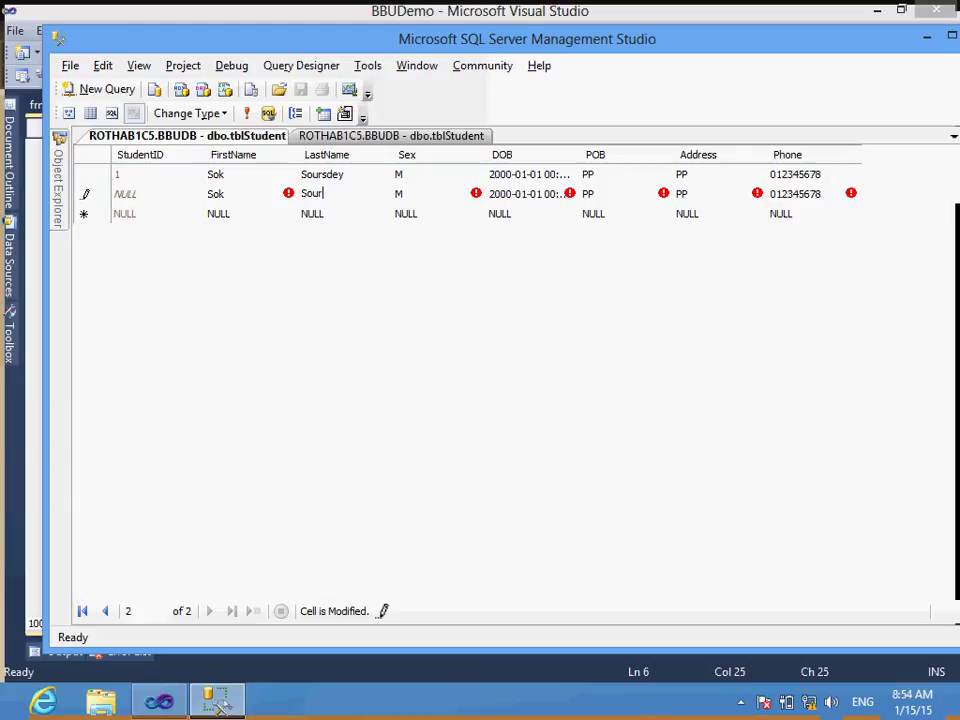
pyautogui.press('BackSpace')
pyautogui.write('ombo')
pyautogui.press('Tab')
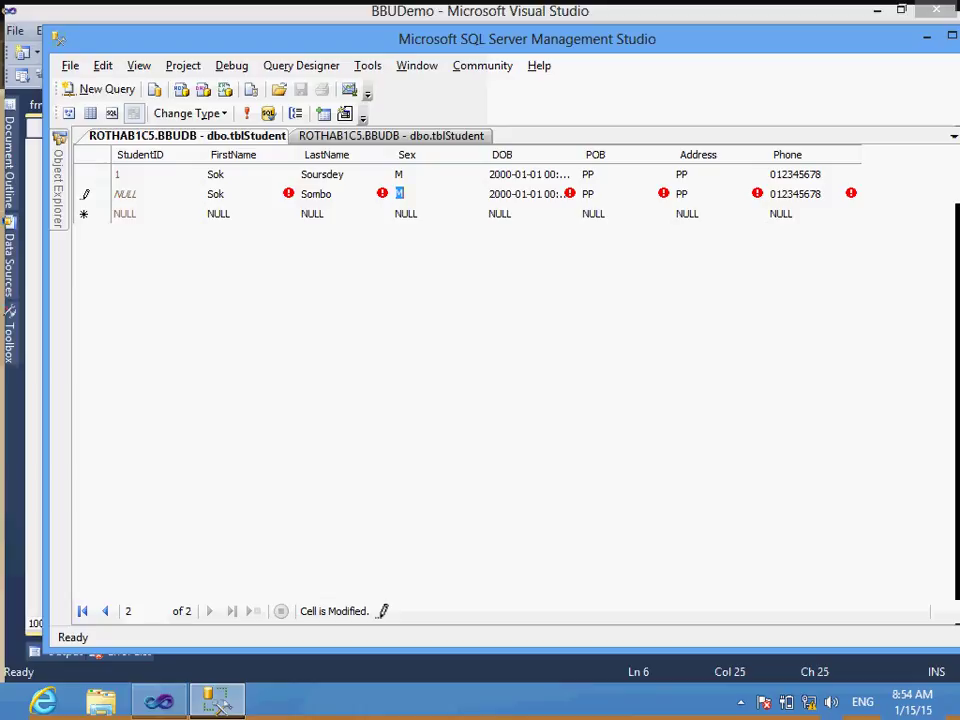
pyautogui.press('Tab')
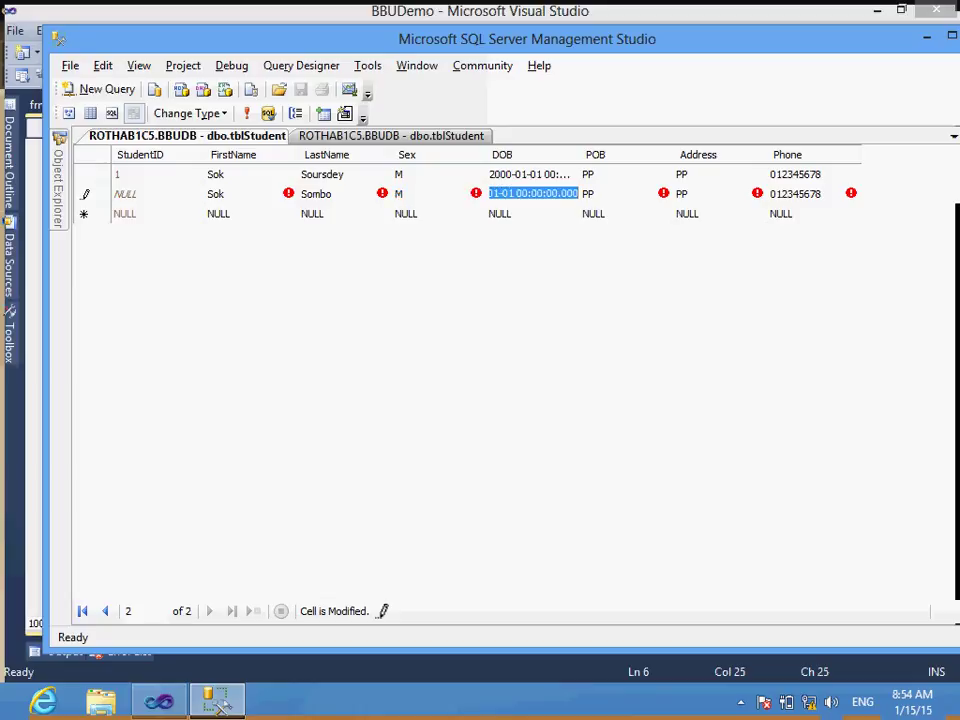
pyautogui.press('End')
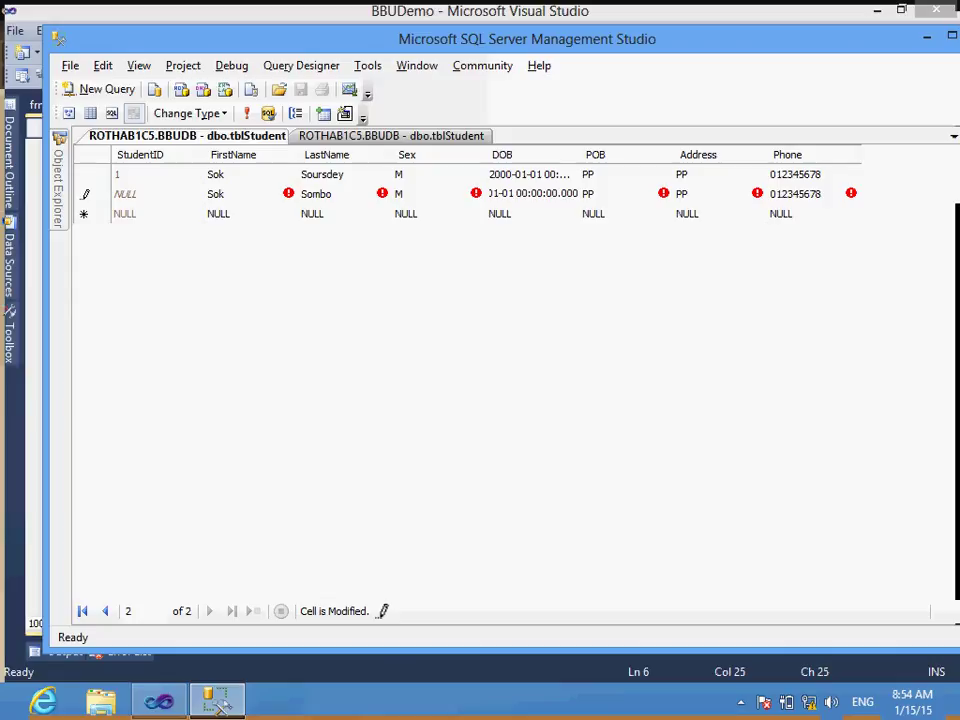
pyautogui.click(511, 193)
pyautogui.press('Left')
pyautogui.press('Left')
pyautogui.press('Left')
pyautogui.press('Left')
pyautogui.press('Left')
pyautogui.press('Left')
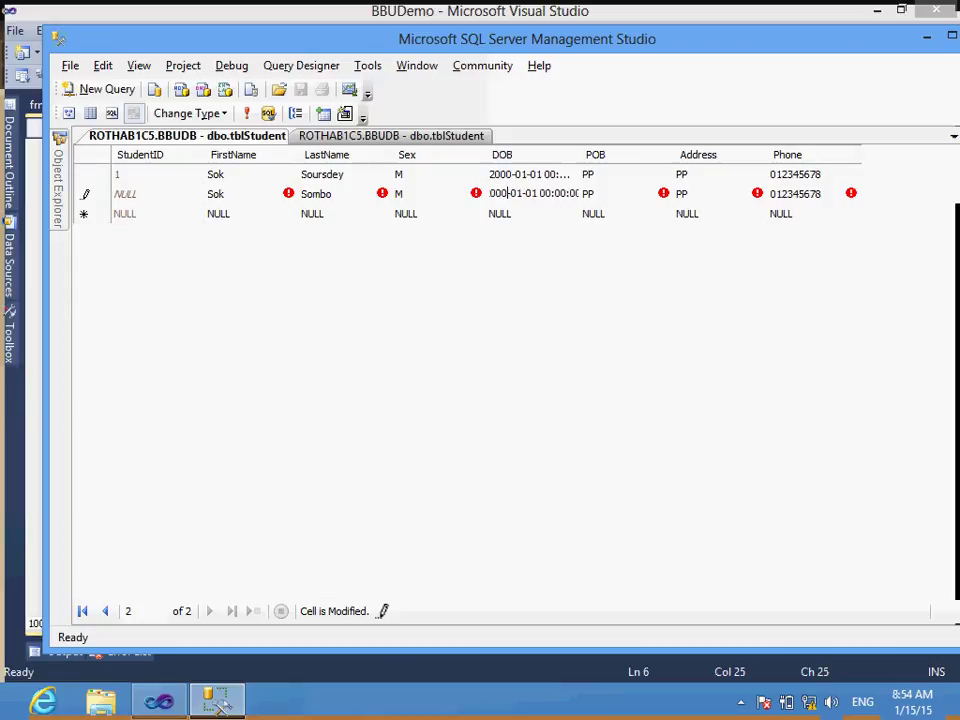
pyautogui.press('Delete')
pyautogui.write('5')
pyautogui.press('Down')
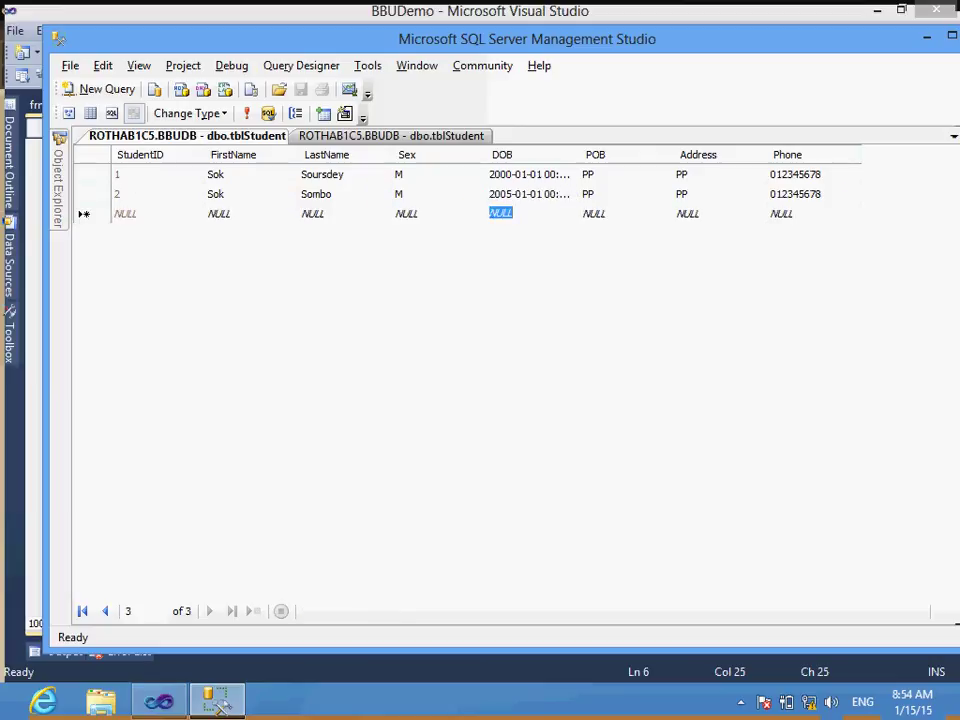
# Step: Change row 2's phone number's last digit, commit it, and return to Visual Studio
pyautogui.click(795, 194)
pyautogui.click(795, 194)
pyautogui.press('BackSpace')
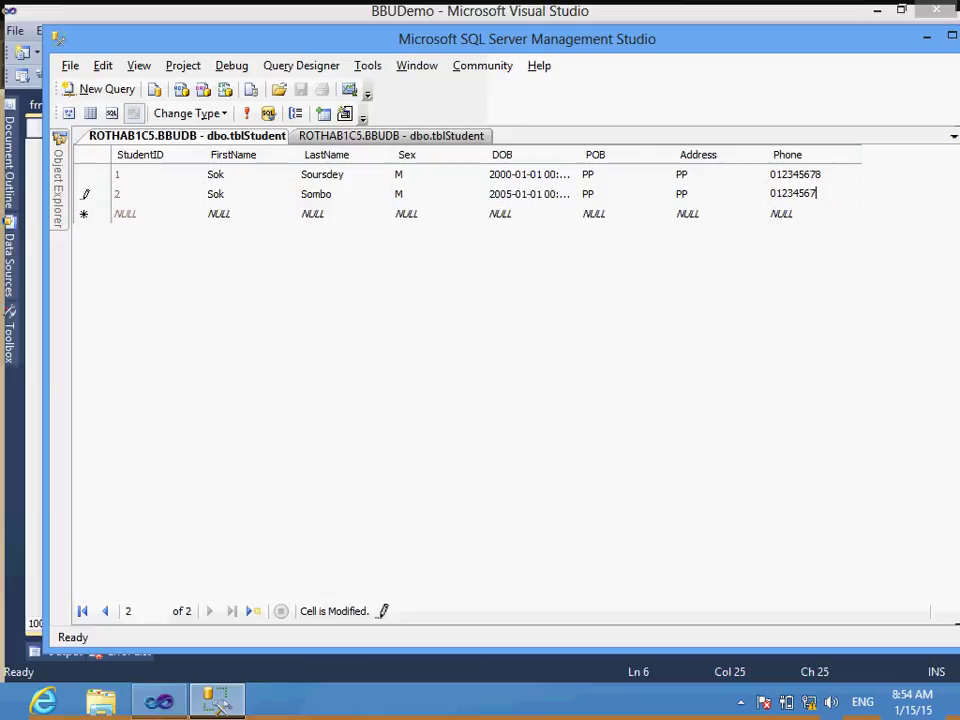
pyautogui.write('9')
pyautogui.click(588, 174)
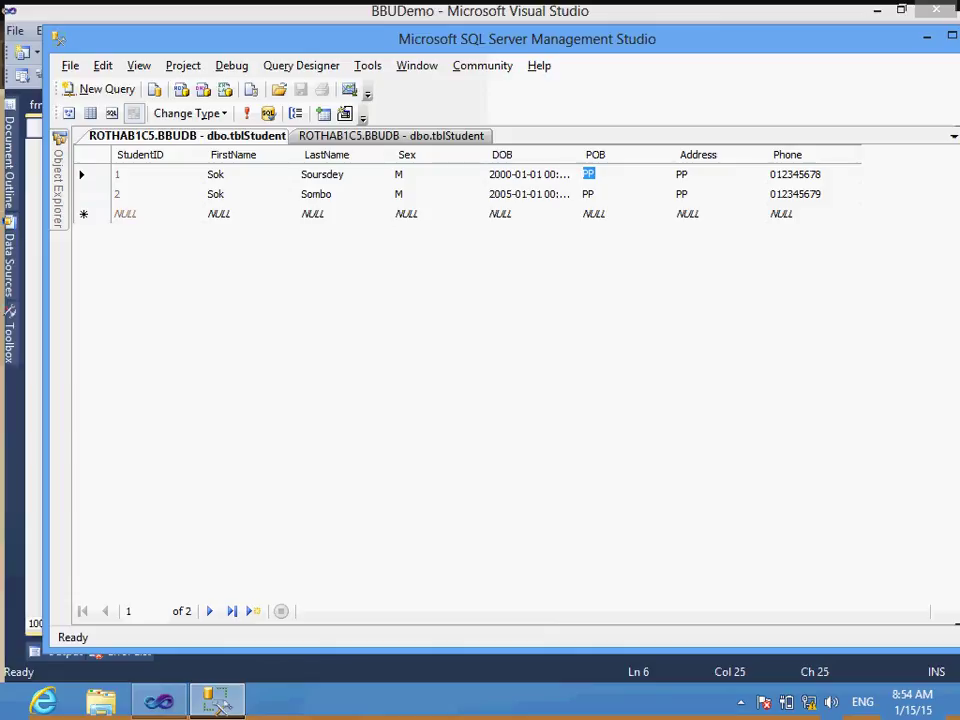
pyautogui.press('Down')
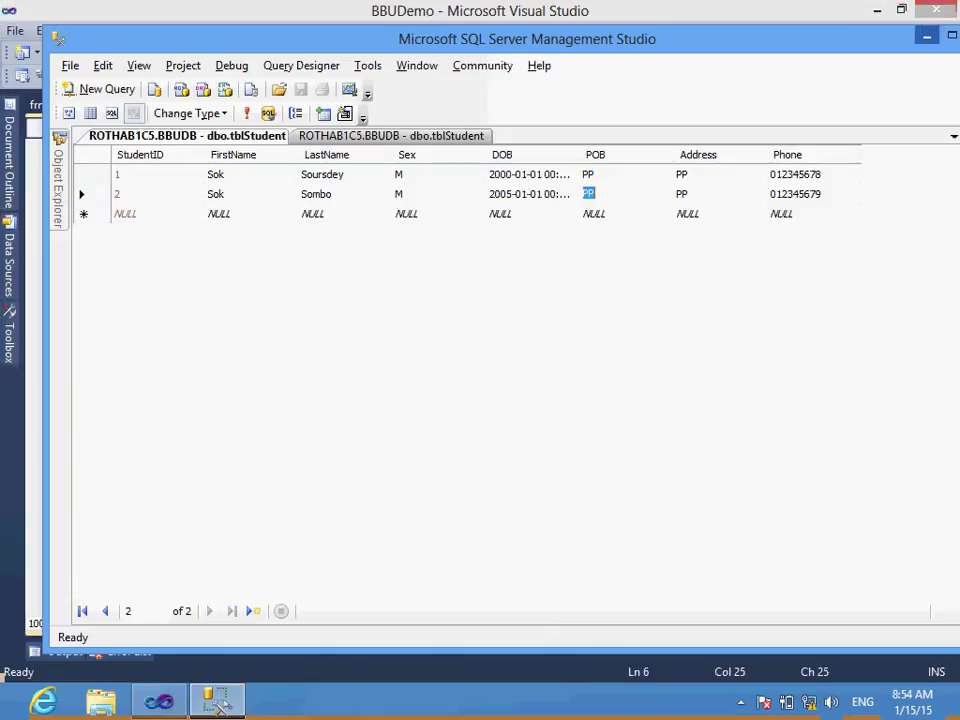
pyautogui.hotkey('alt', 'F4')
pyautogui.click(382, 236)
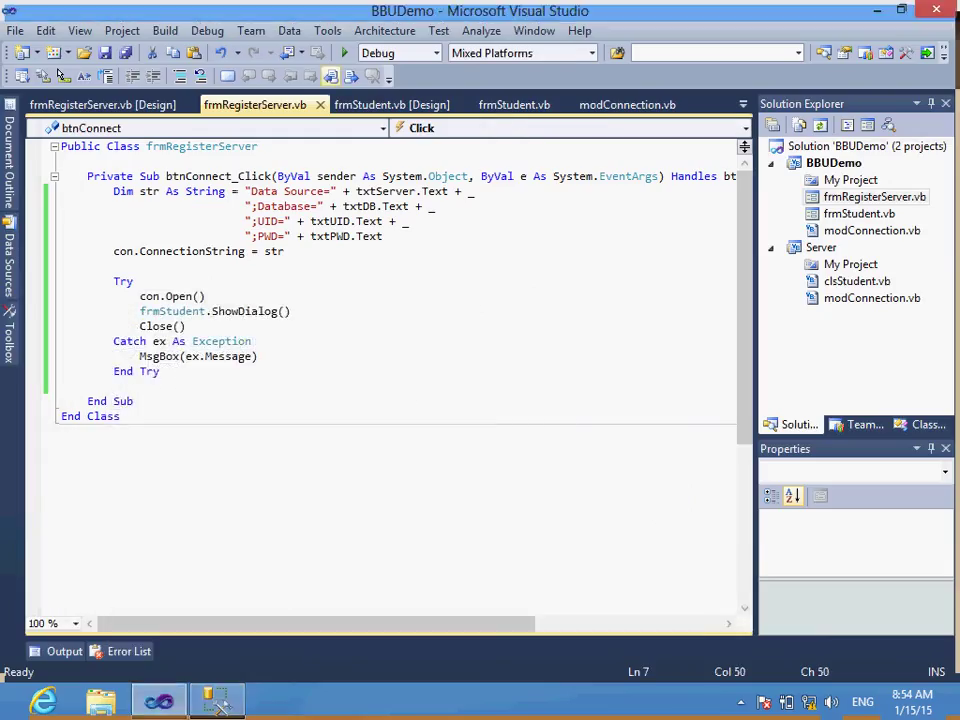
pyautogui.click(344, 53)
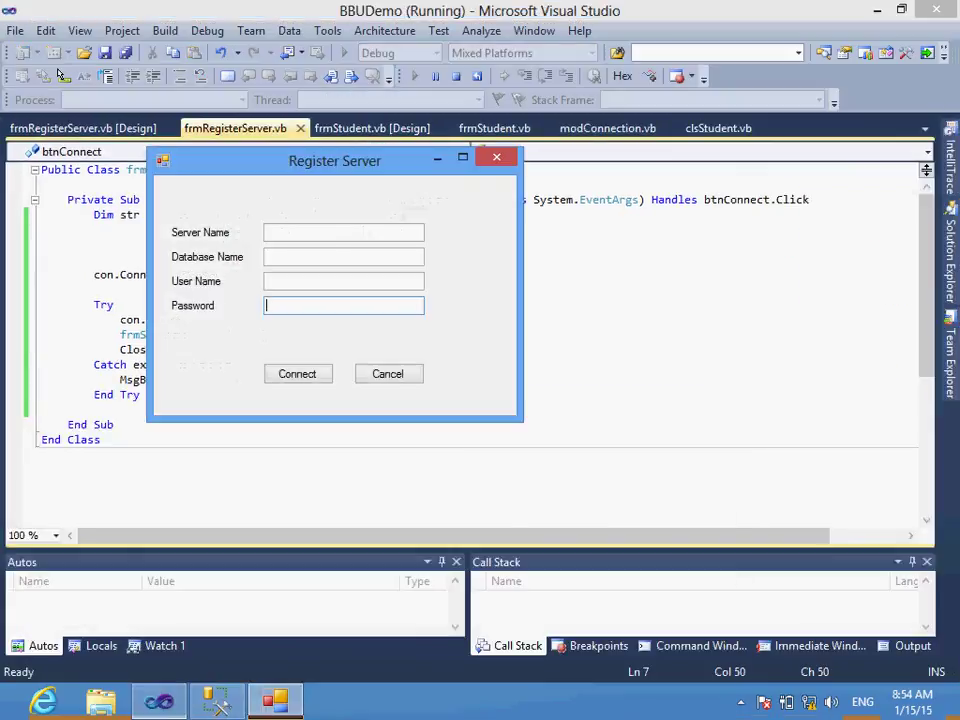
pyautogui.press('Tab')
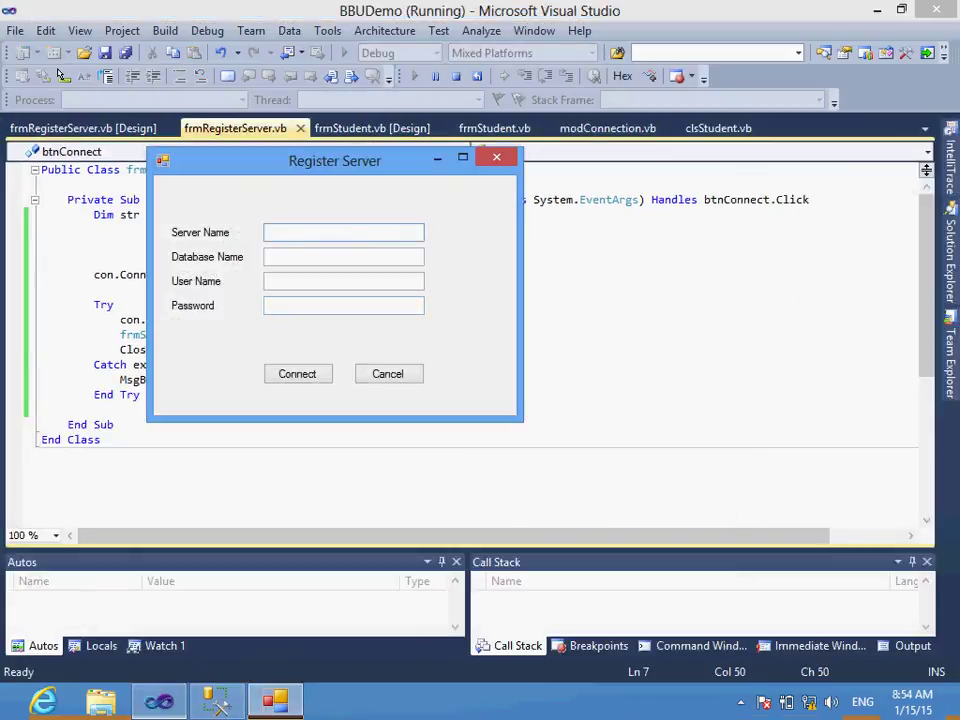
pyautogui.write('.')
pyautogui.press('Tab')
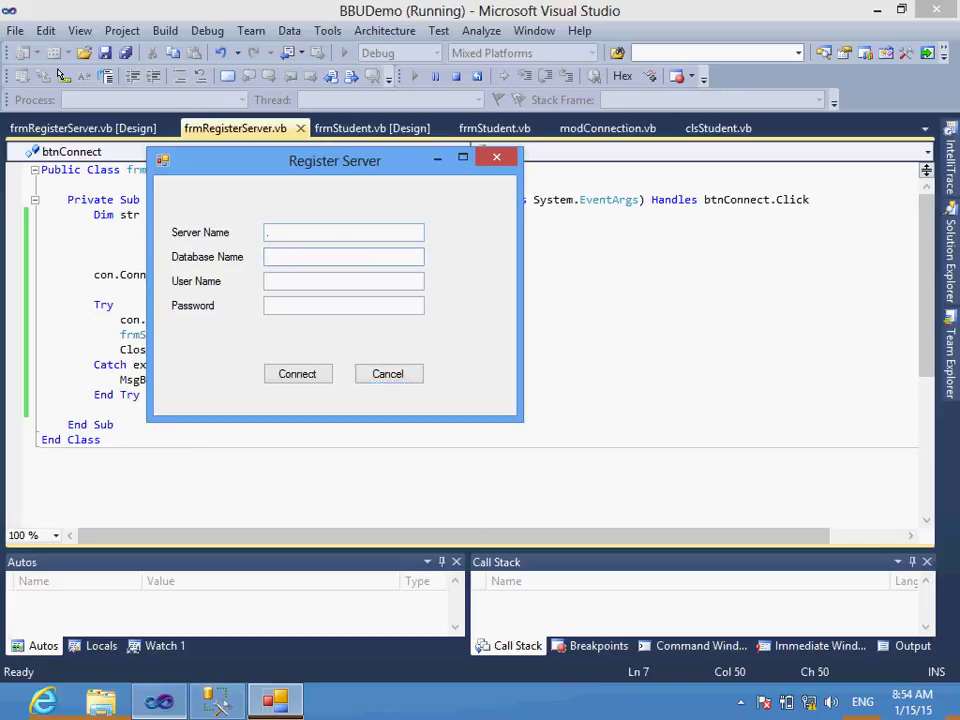
pyautogui.write('bbudb')
pyautogui.hotkey('shift', 'Tab')
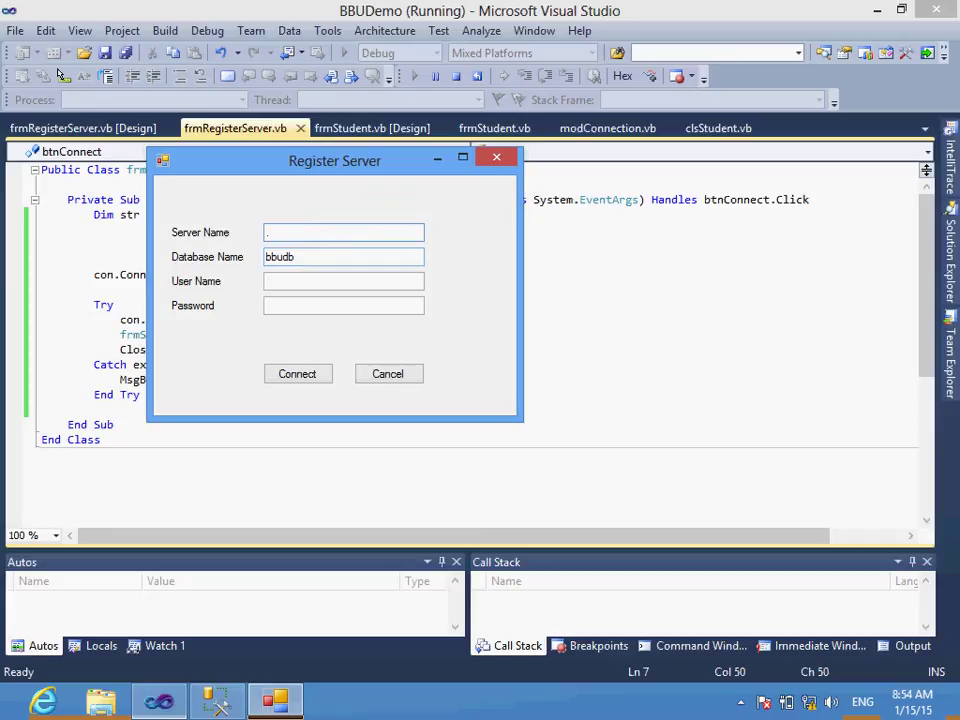
pyautogui.press('Tab')
pyautogui.press('Tab')
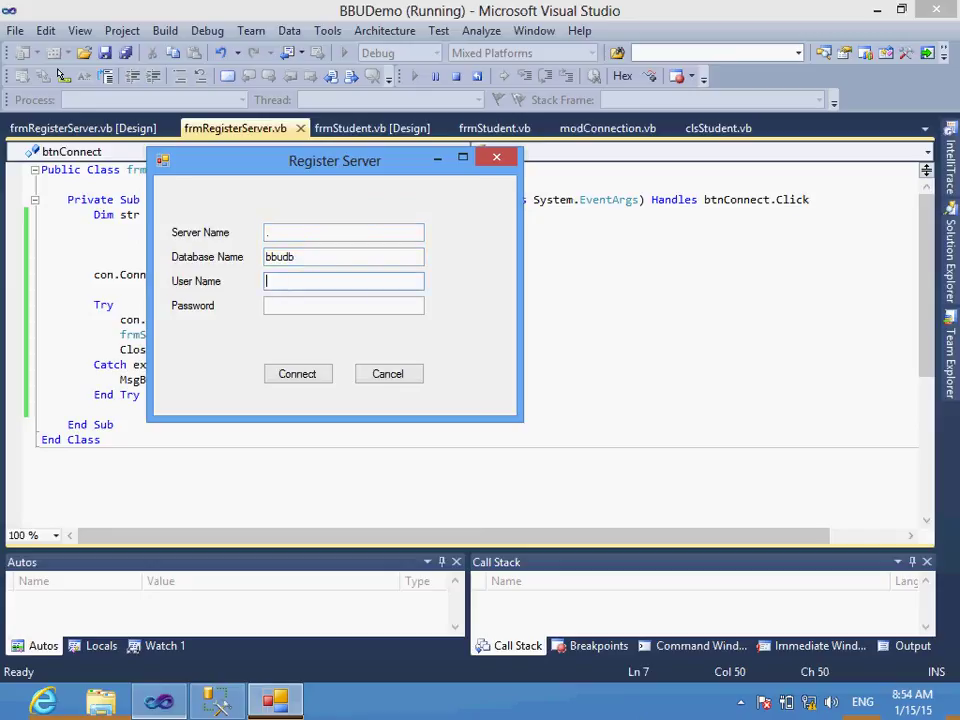
pyautogui.write('sa')
pyautogui.press('Tab')
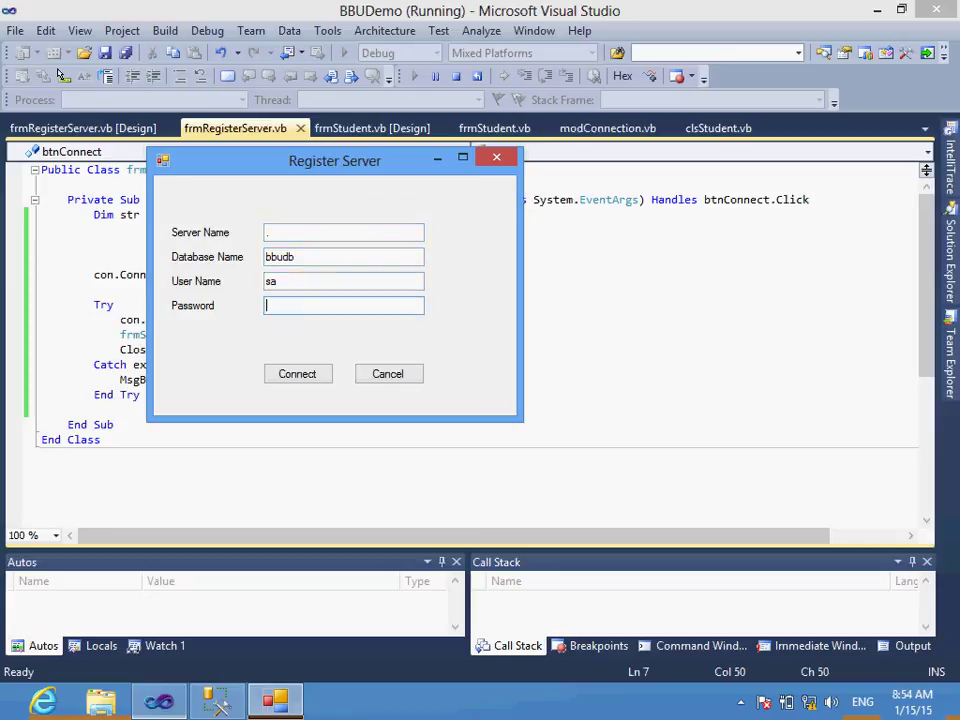
pyautogui.write('123')
pyautogui.press('Tab')
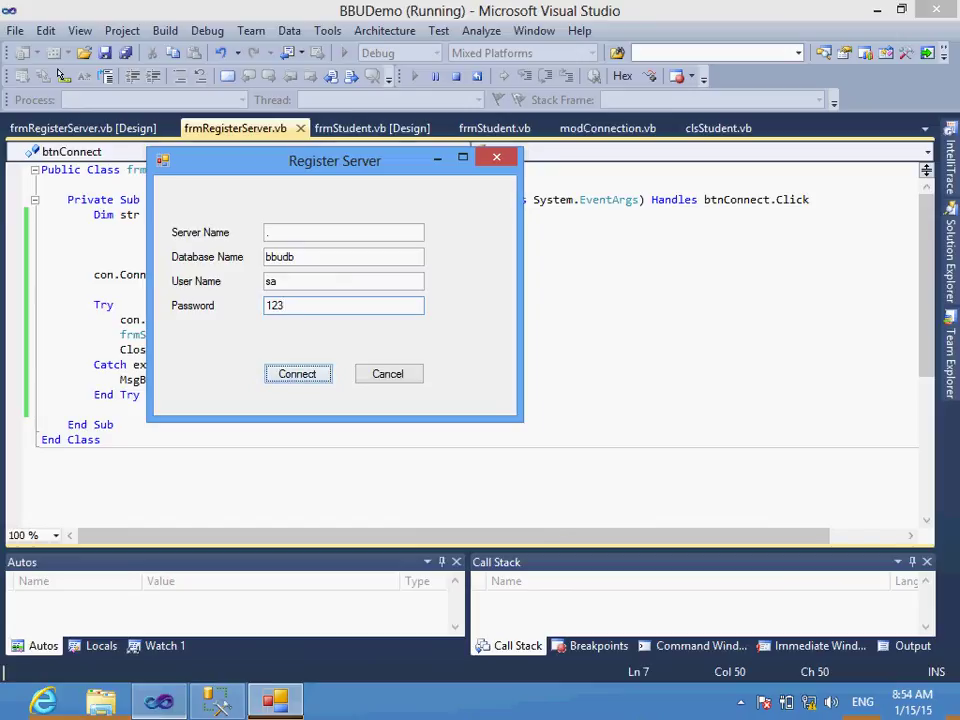
pyautogui.press('Return')
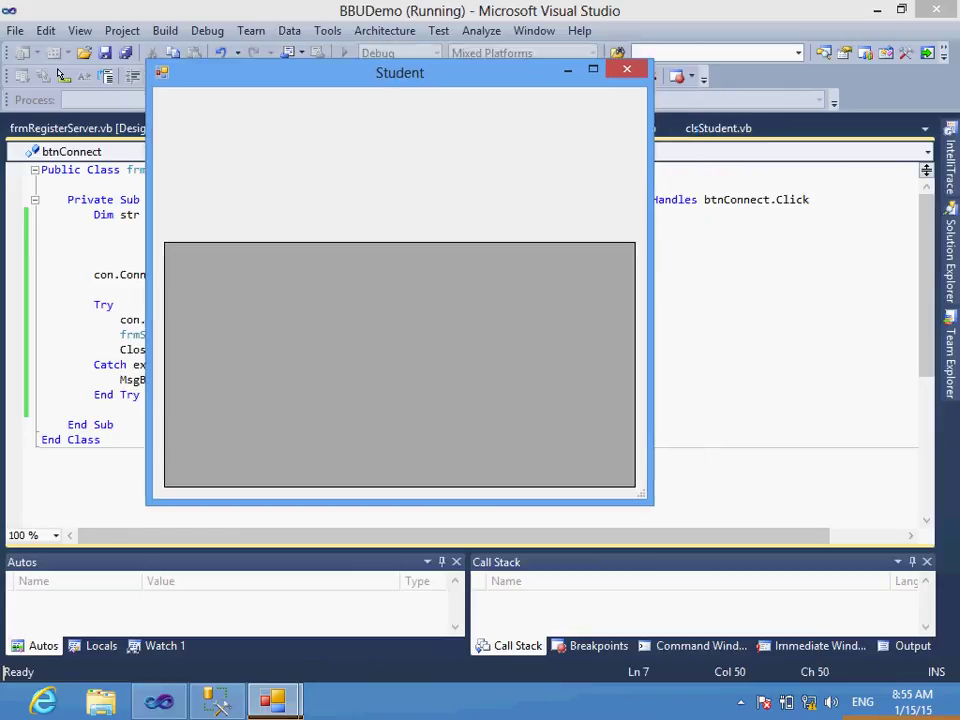
pyautogui.hotkey('alt', 'F4')
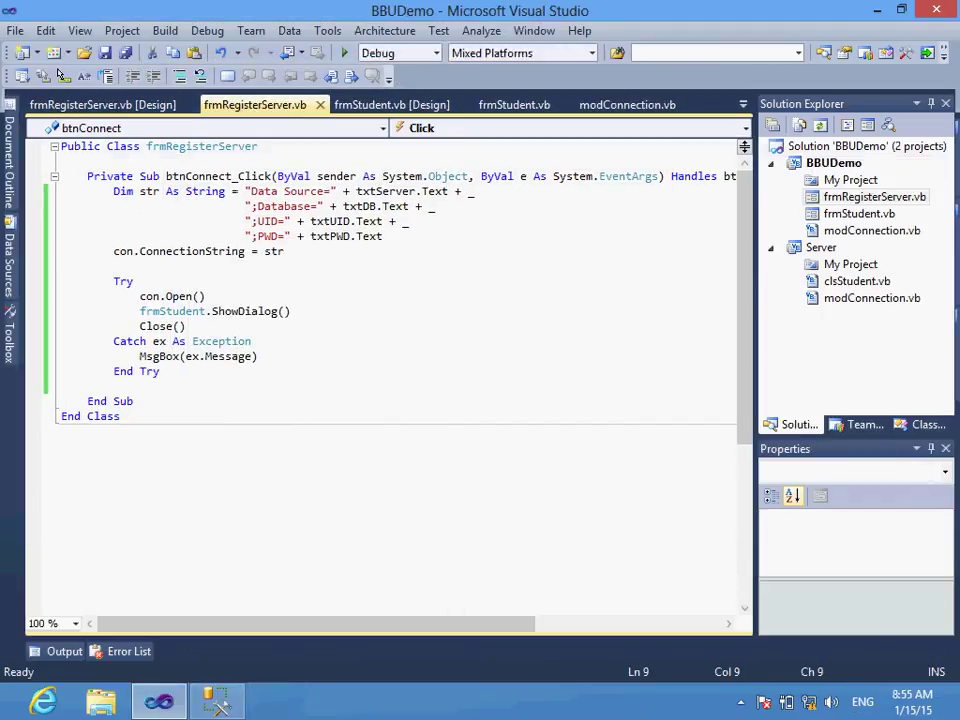
# Step: Add a breakpoint on the DataSource line in frmStudent.vb's code, then start debugging
pyautogui.click(859, 213)
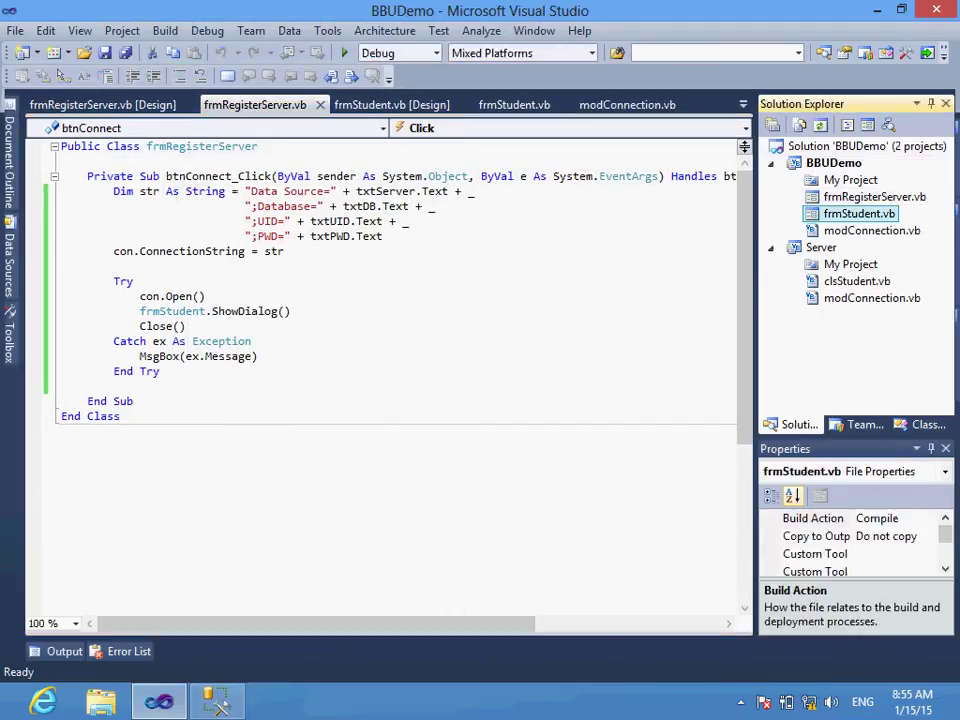
pyautogui.press('Return')
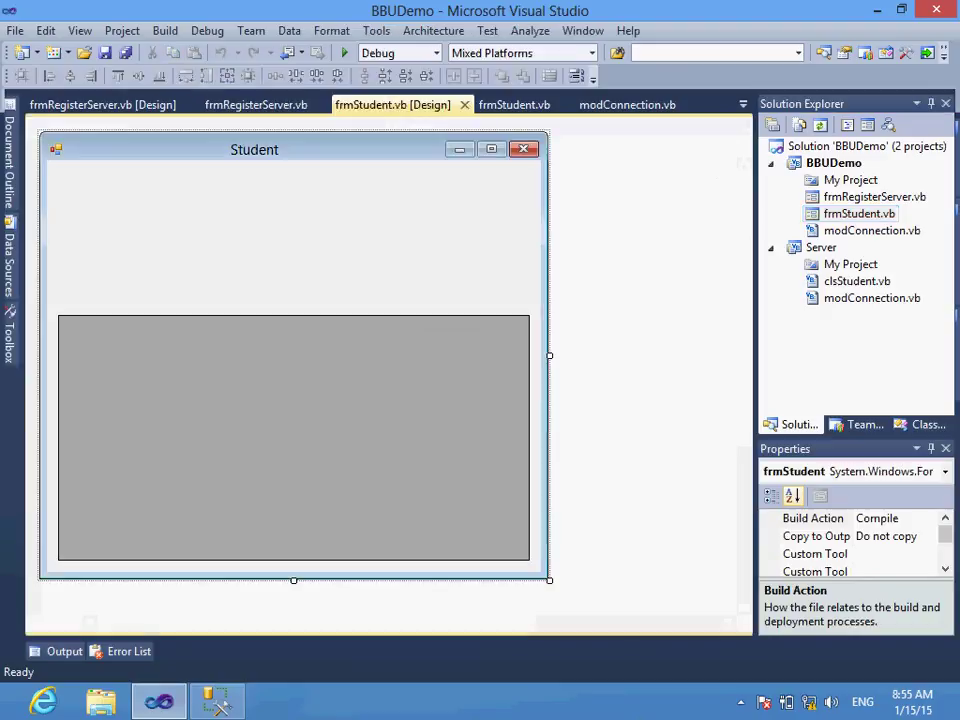
pyautogui.press('F7')
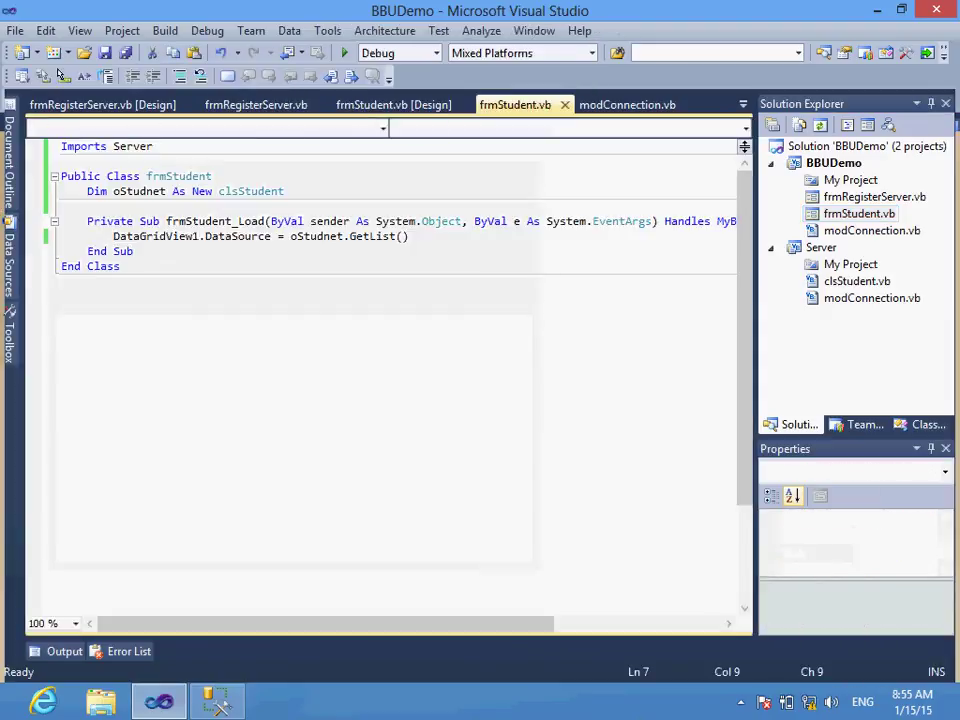
pyautogui.click(33, 236)
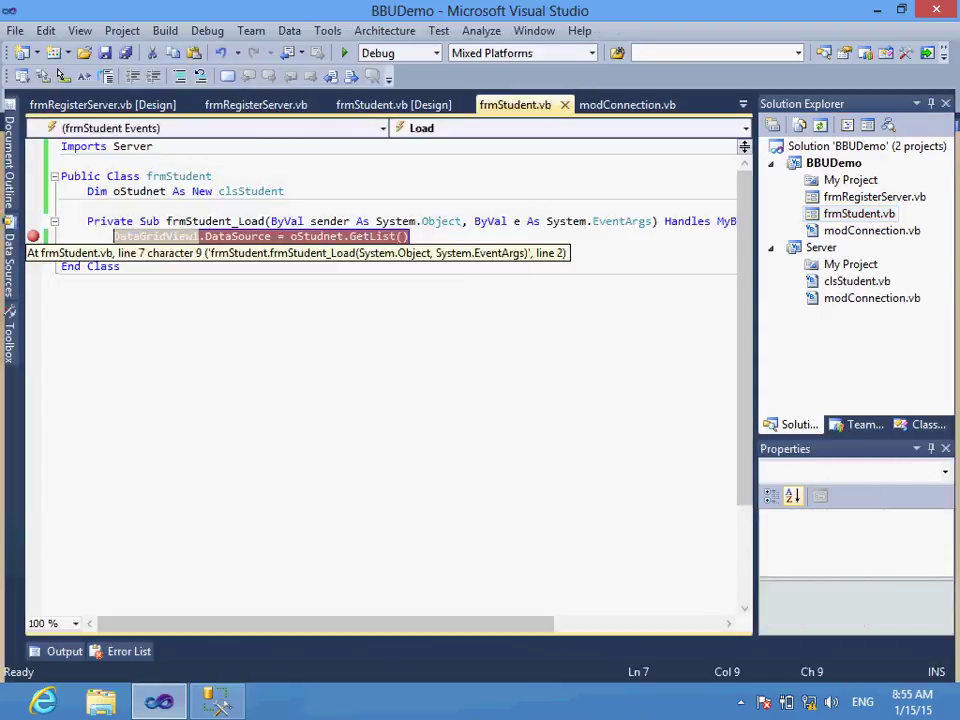
pyautogui.click(344, 53)
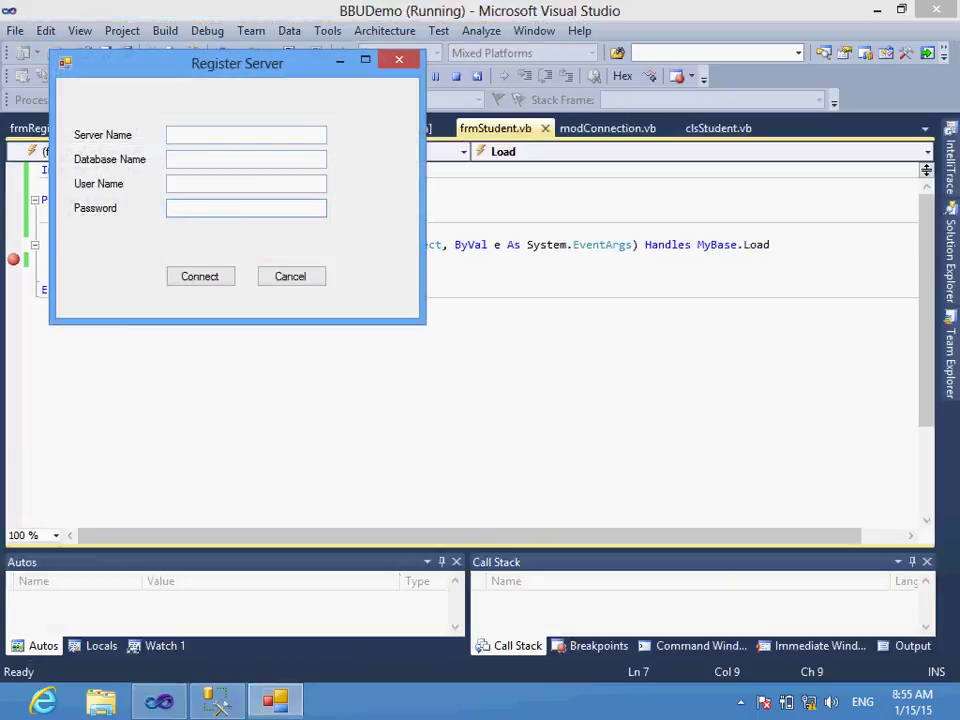
# Step: Submit Register Server with server '.', database bbudb, user sa and its password
pyautogui.click(245, 135)
pyautogui.write('.')
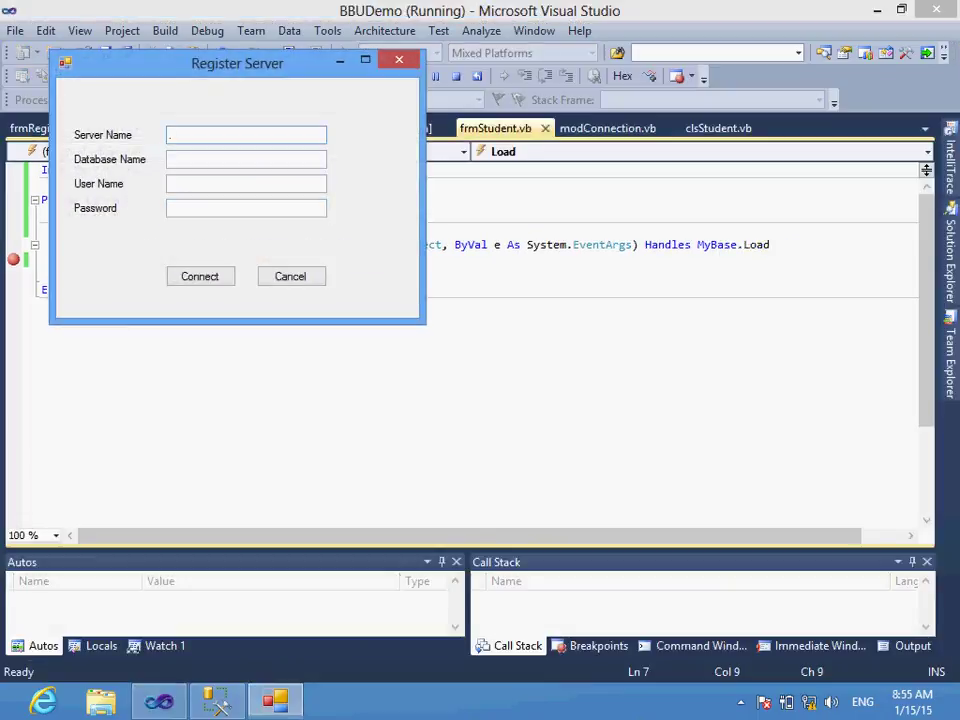
pyautogui.click(291, 276)
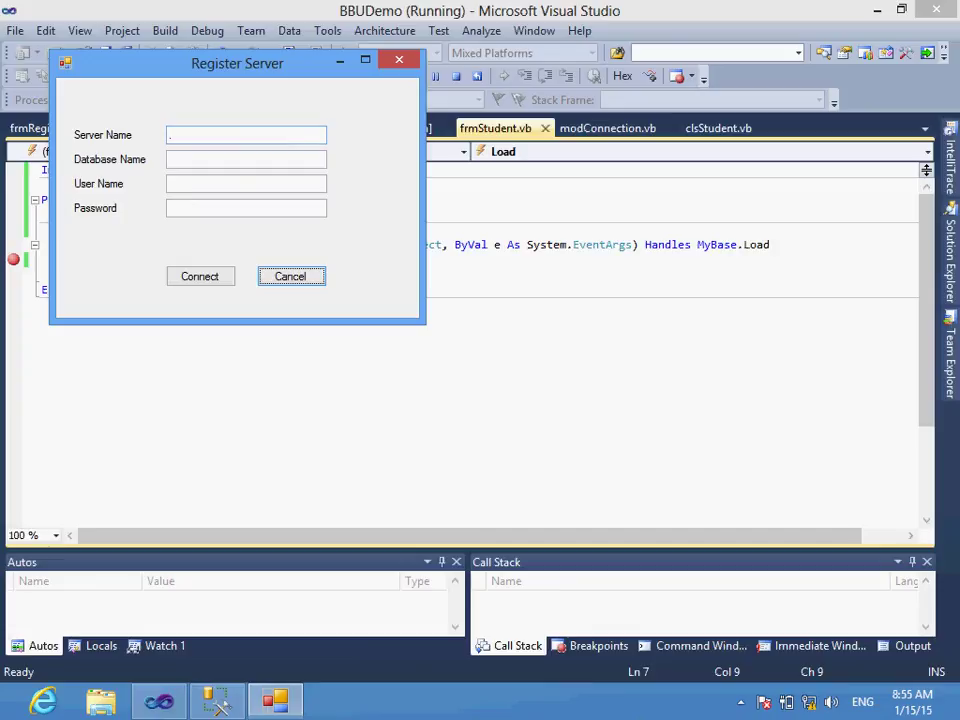
pyautogui.click(245, 159)
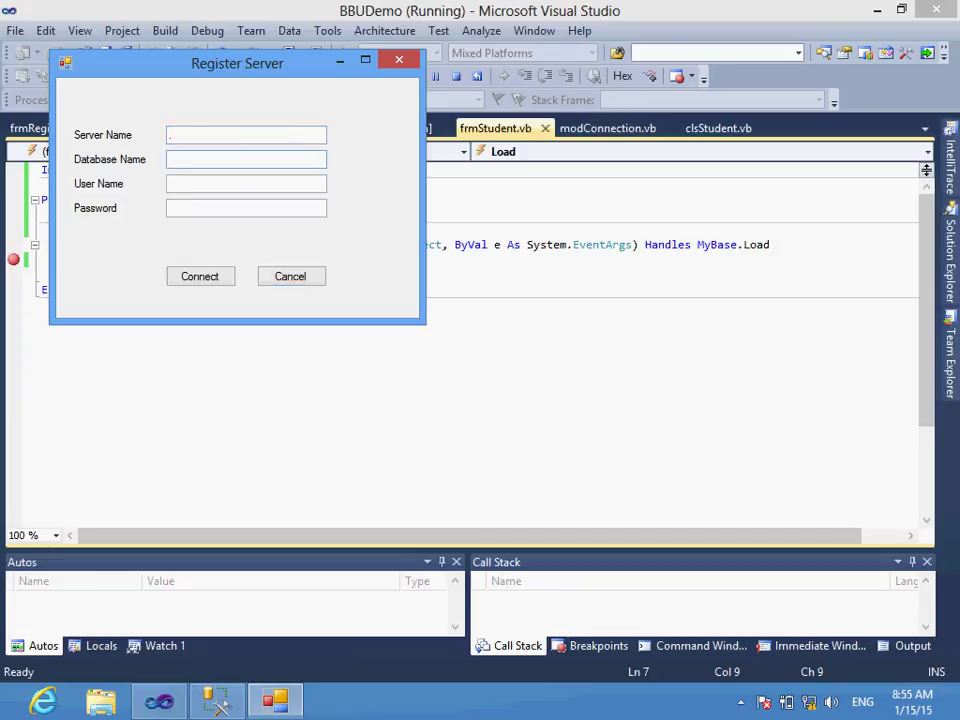
pyautogui.write('bbudb')
pyautogui.click(171, 134)
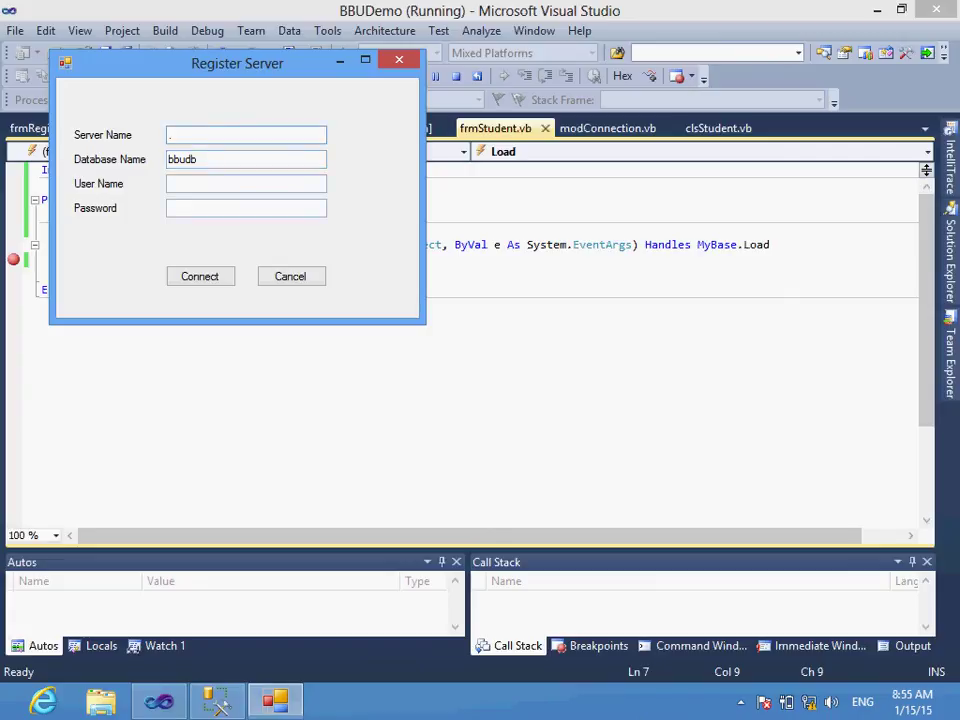
pyautogui.write('.')
pyautogui.press('Tab')
pyautogui.write('sa')
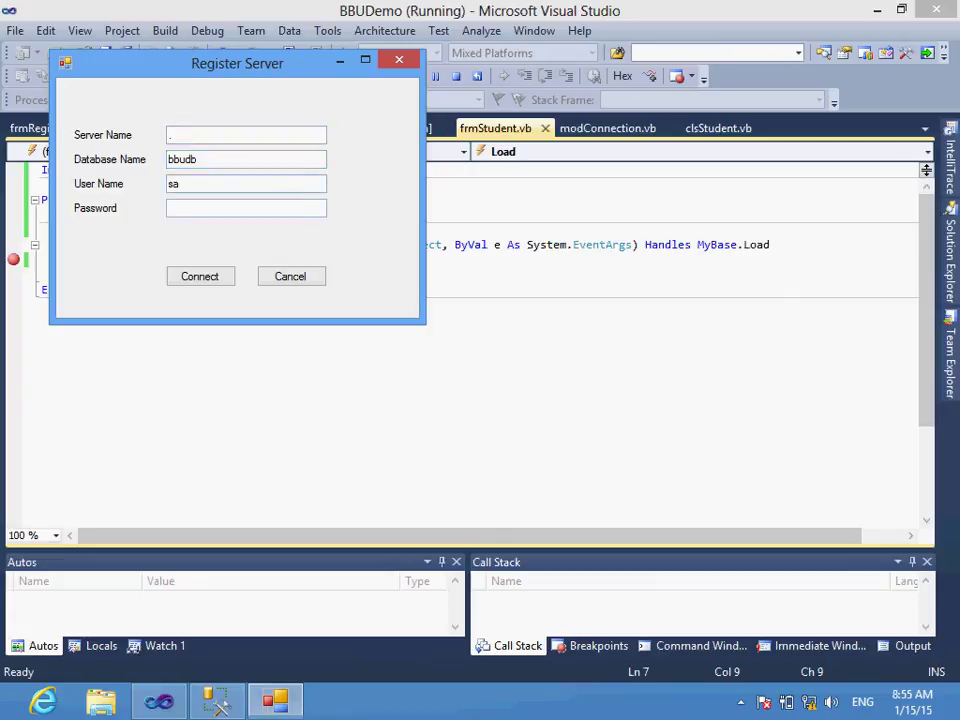
pyautogui.press('Tab')
pyautogui.write('123')
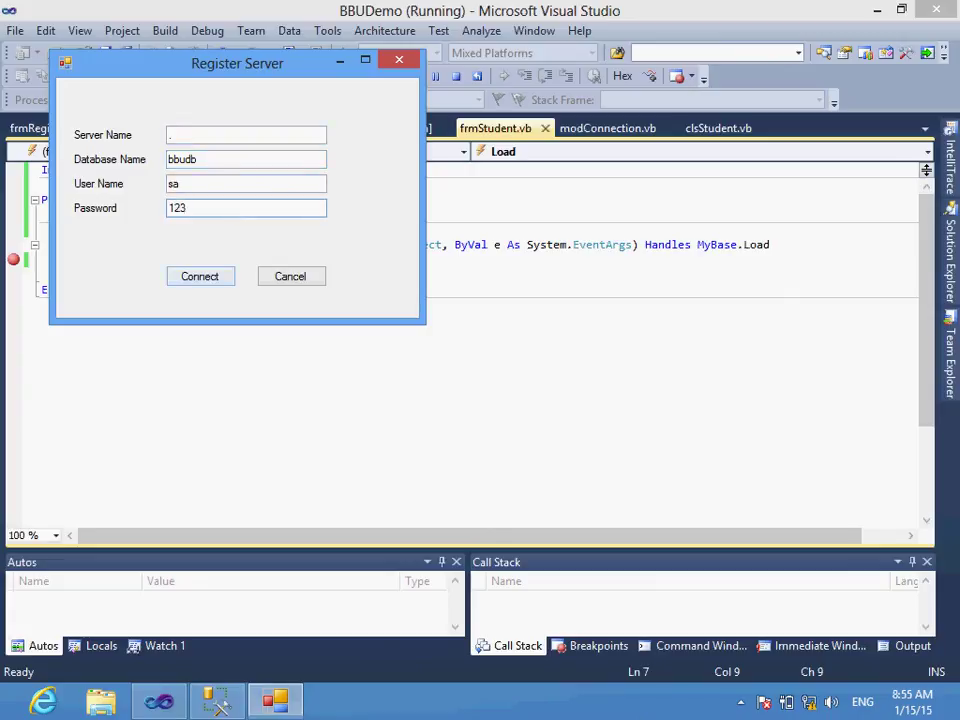
pyautogui.press('Return')
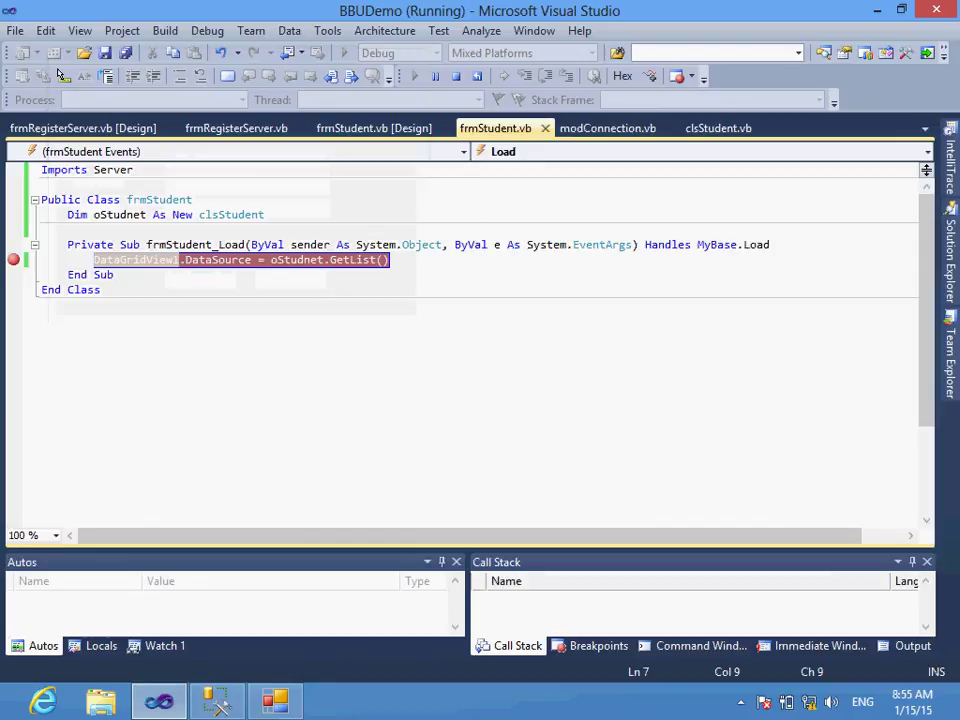